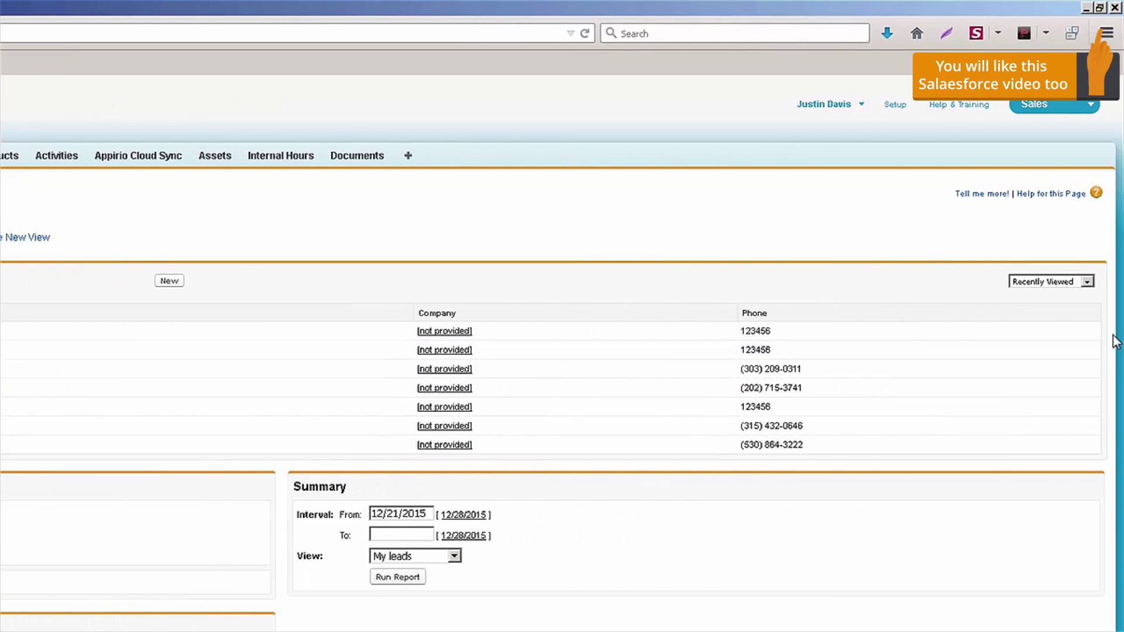
Step: Look through the display options of the Recent Leads list without changing the selection
left_click(1082, 283)
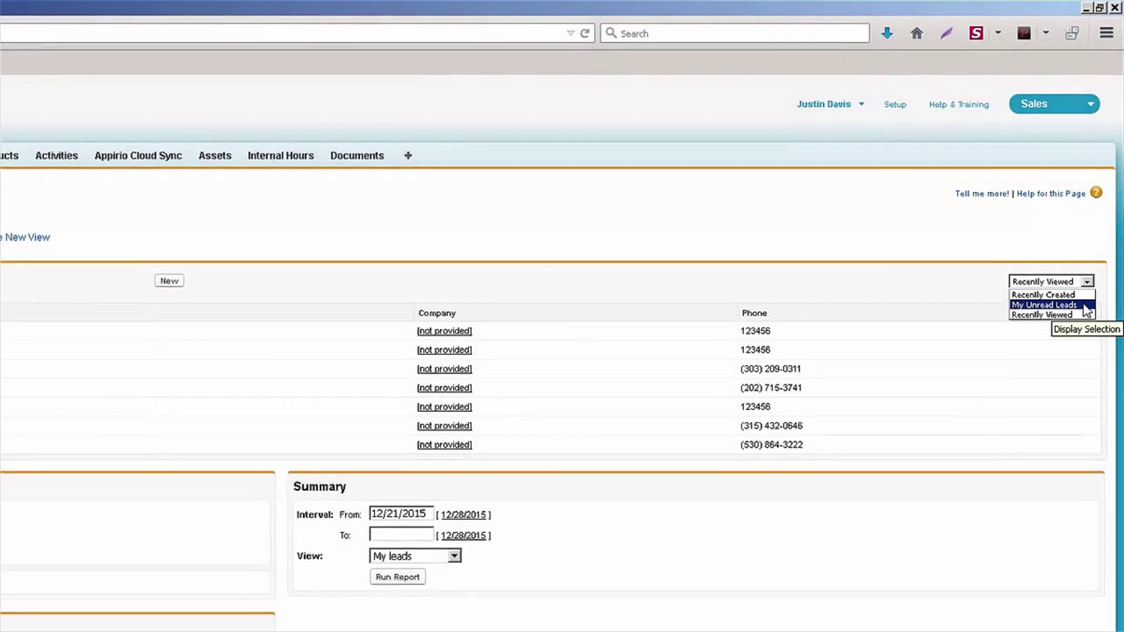
left_click(389, 283)
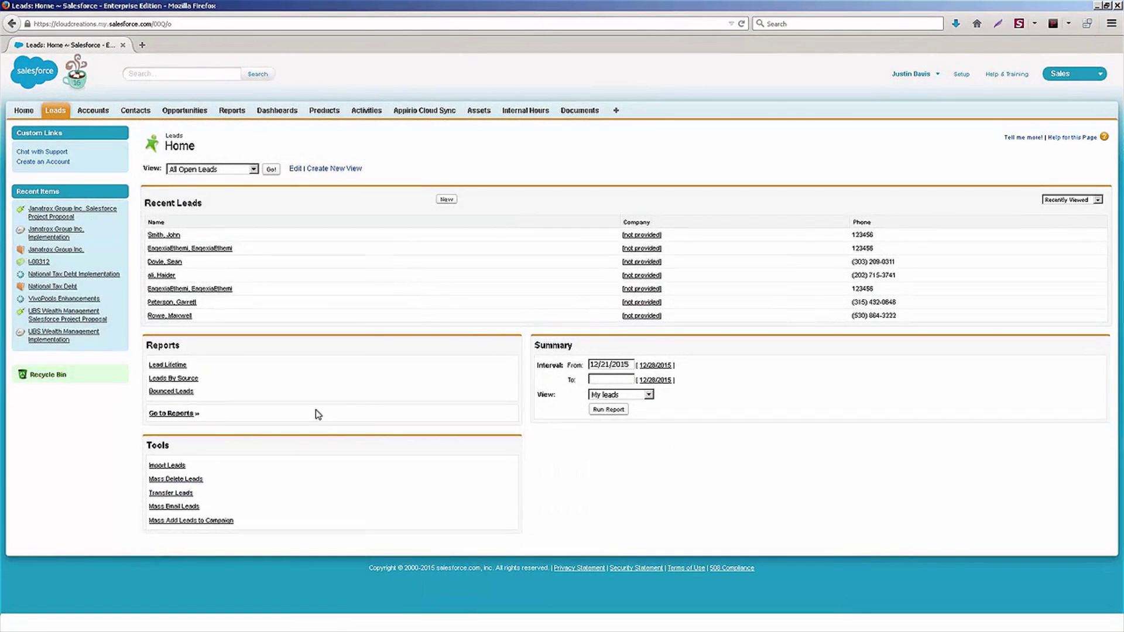
Step: View the Import Leads and Mass Delete Leads tools one after the other, returning to the Leads home page after each
left_click(164, 467)
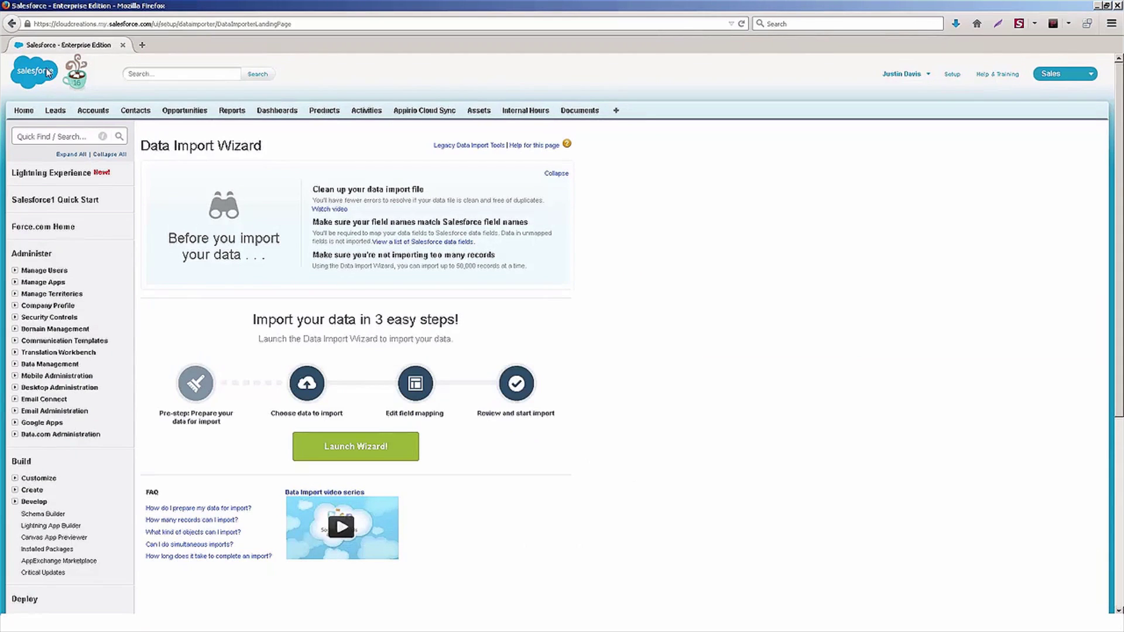
left_click(12, 26)
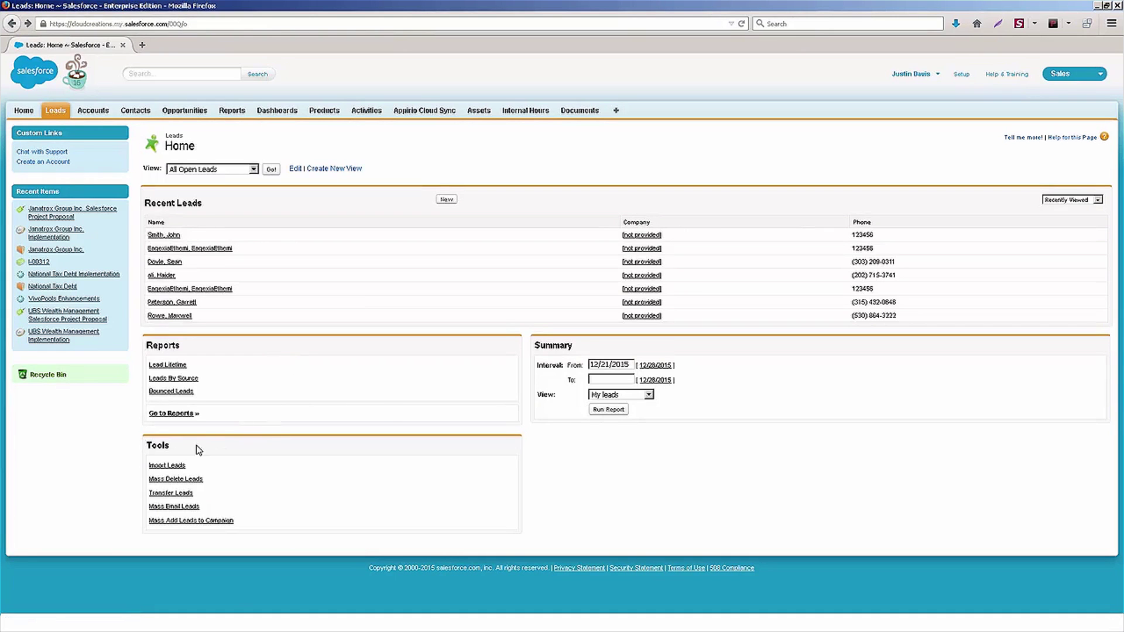
left_click(175, 479)
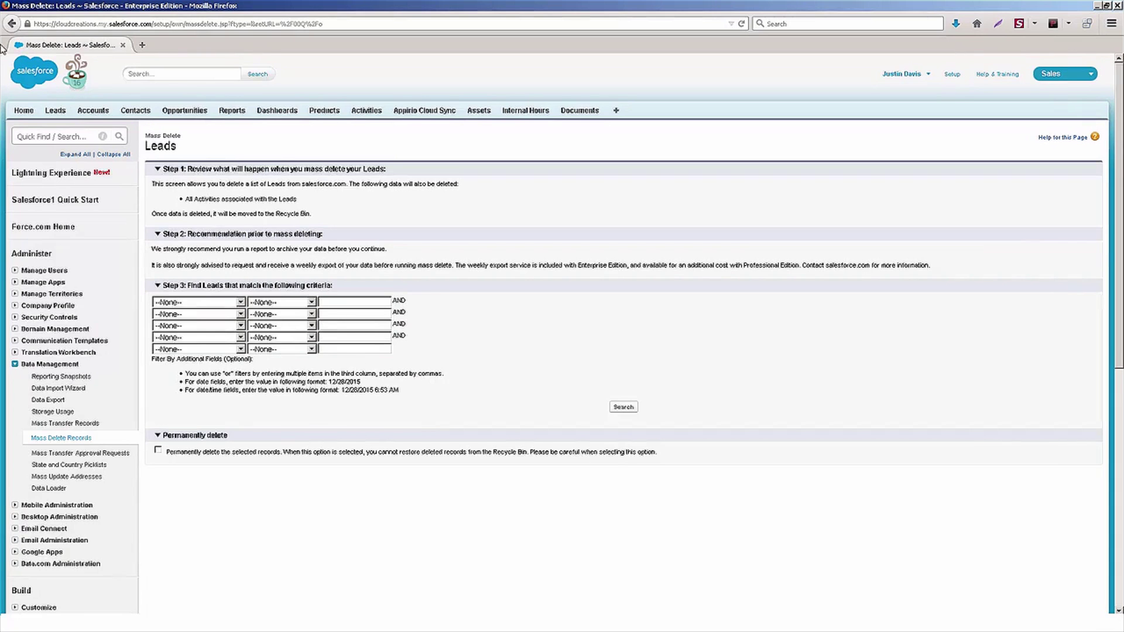
left_click(12, 24)
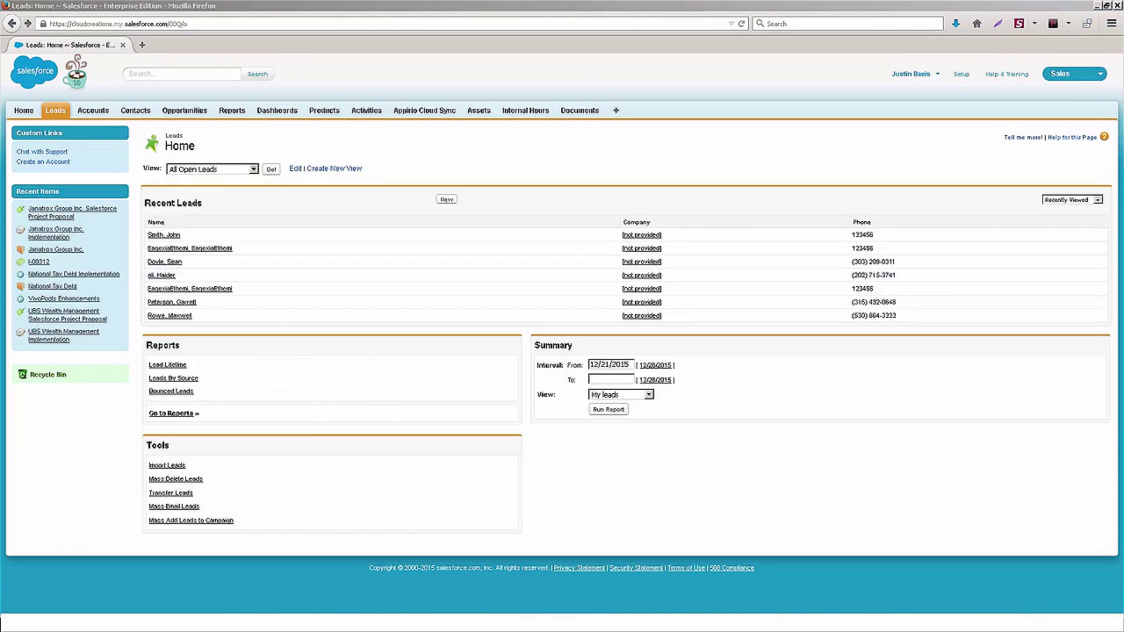
Step: Open the Transfer Leads tool, look through the fields offered for the first filter criterion, and return to the Leads home page
left_click(192, 495)
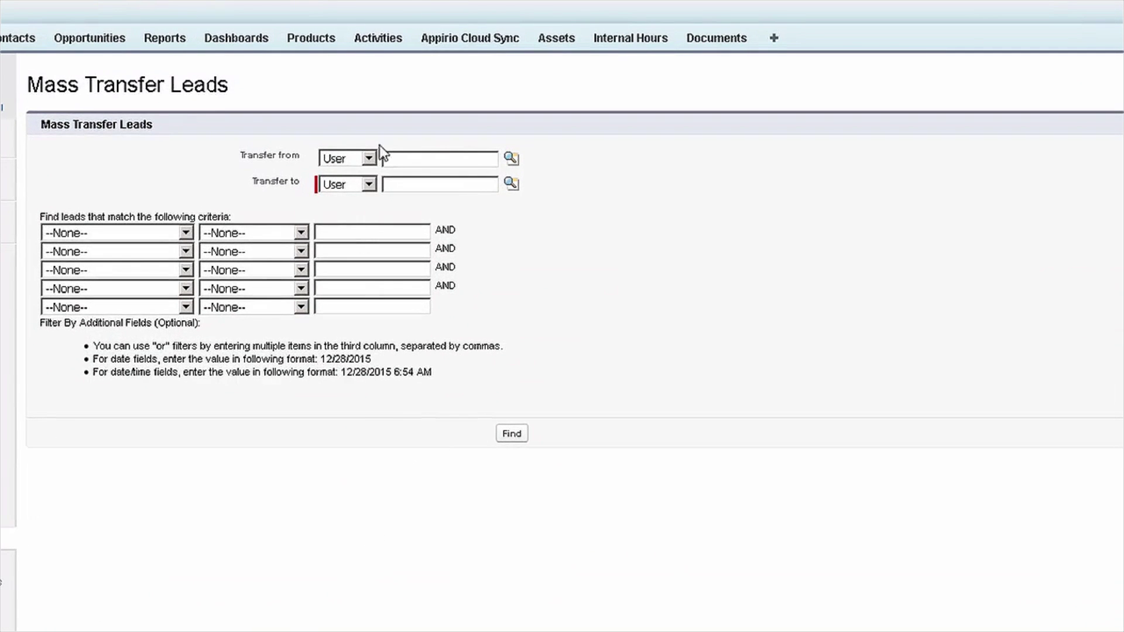
left_click(477, 186)
left_click(125, 239)
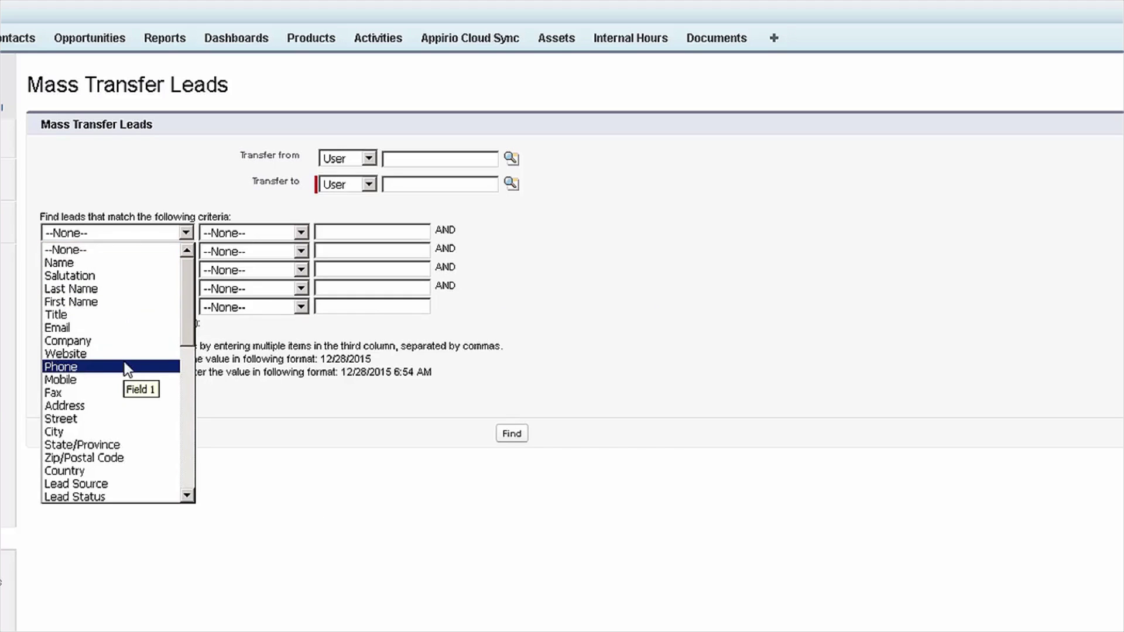
left_click(170, 250)
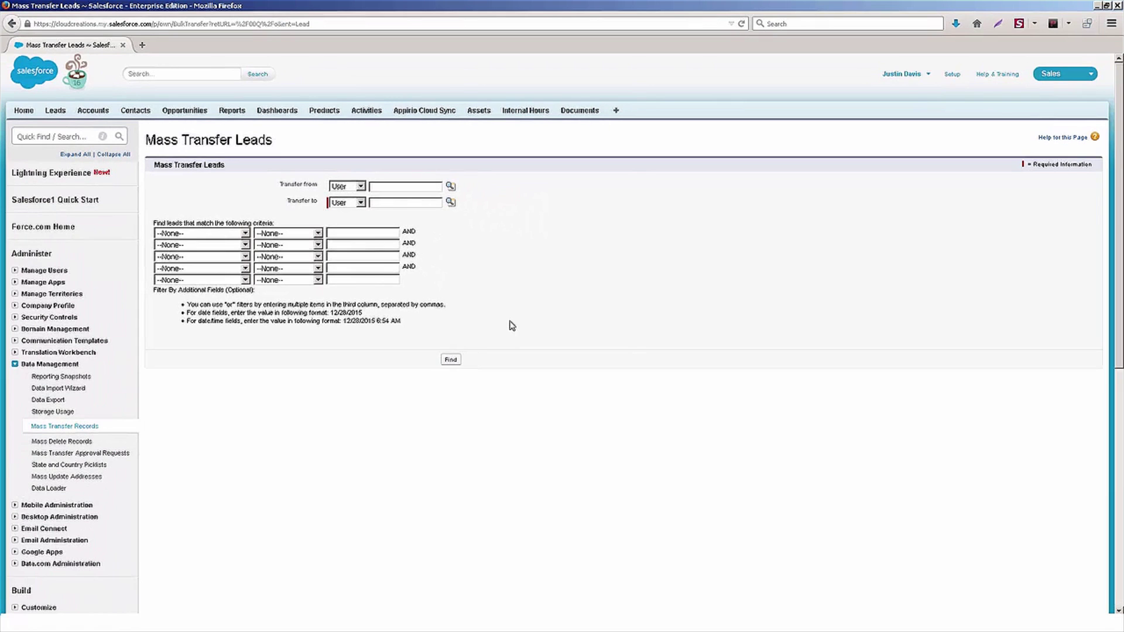
left_click(11, 24)
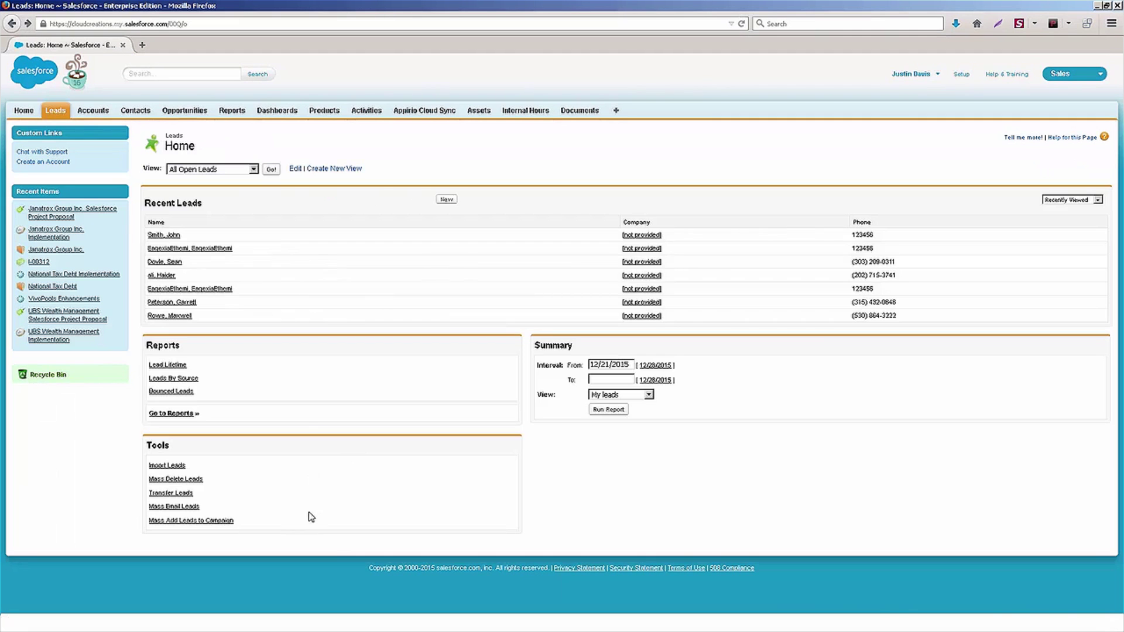
Step: Walk through Mass Email Leads with the My Leads view as far as template selection, and go back to the Leads home page
left_click(186, 507)
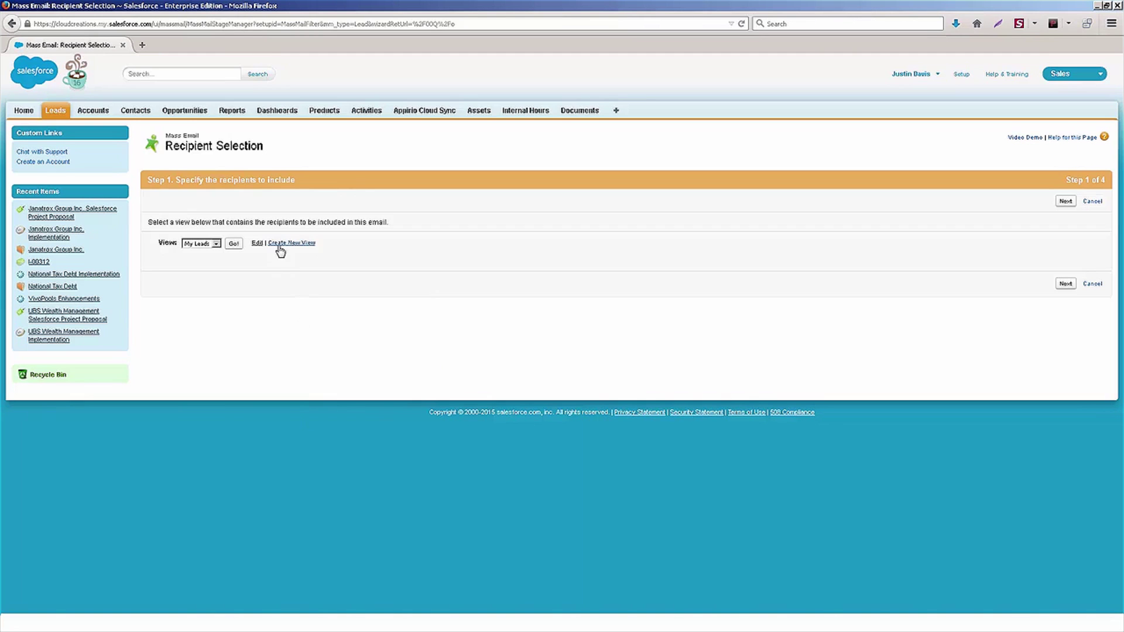
left_click(234, 244)
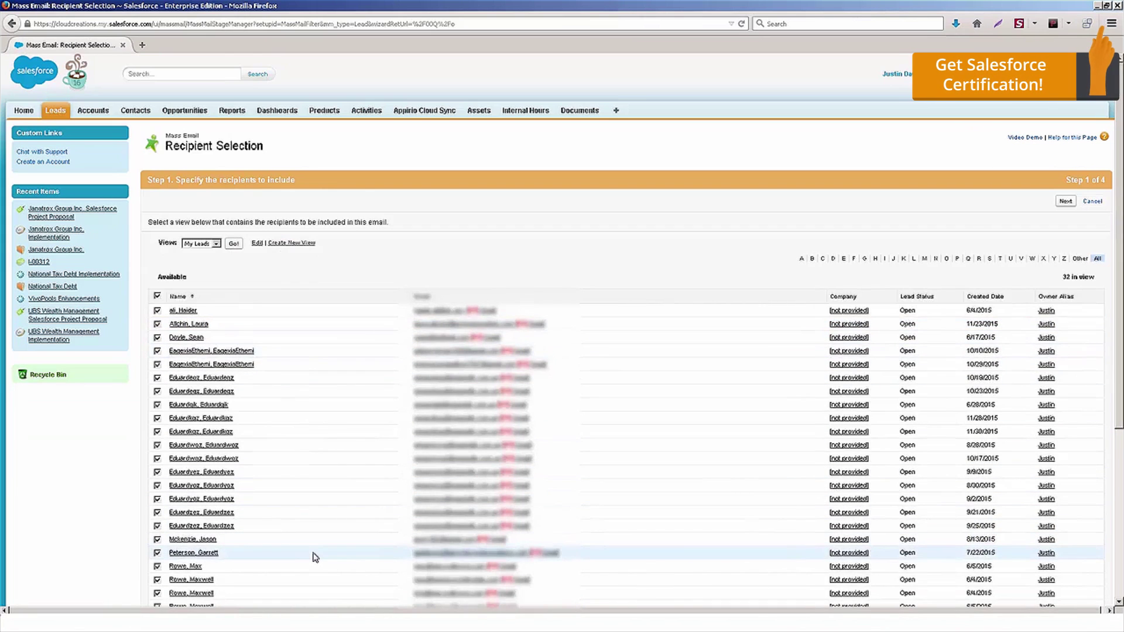
left_click(1066, 201)
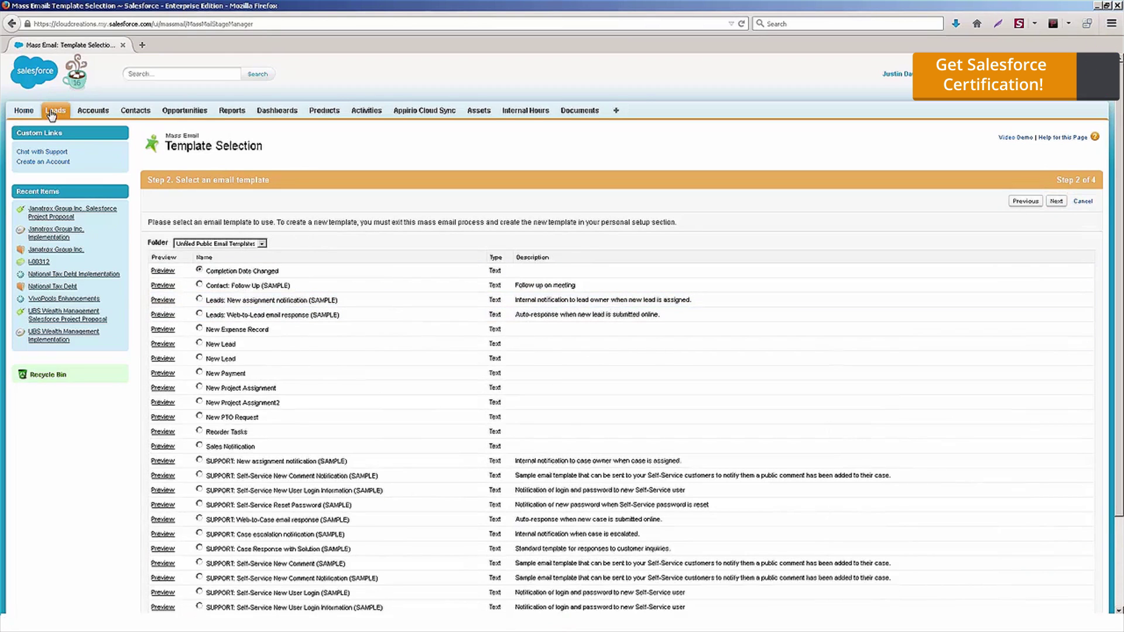
right_click(380, 203)
left_click(391, 212)
right_click(397, 213)
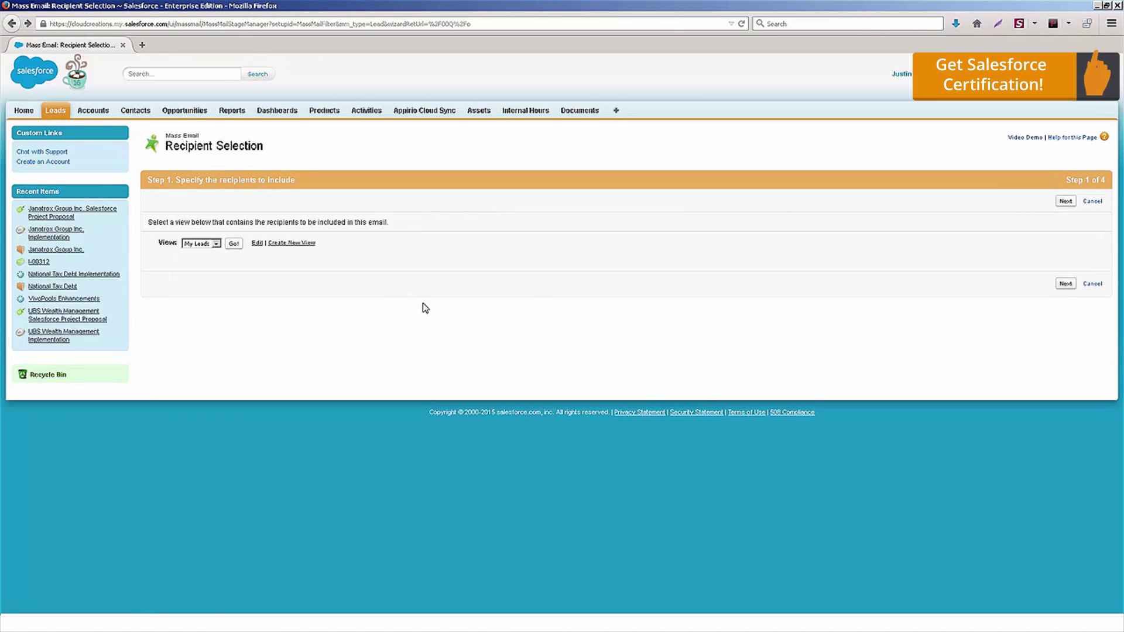
right_click(425, 308)
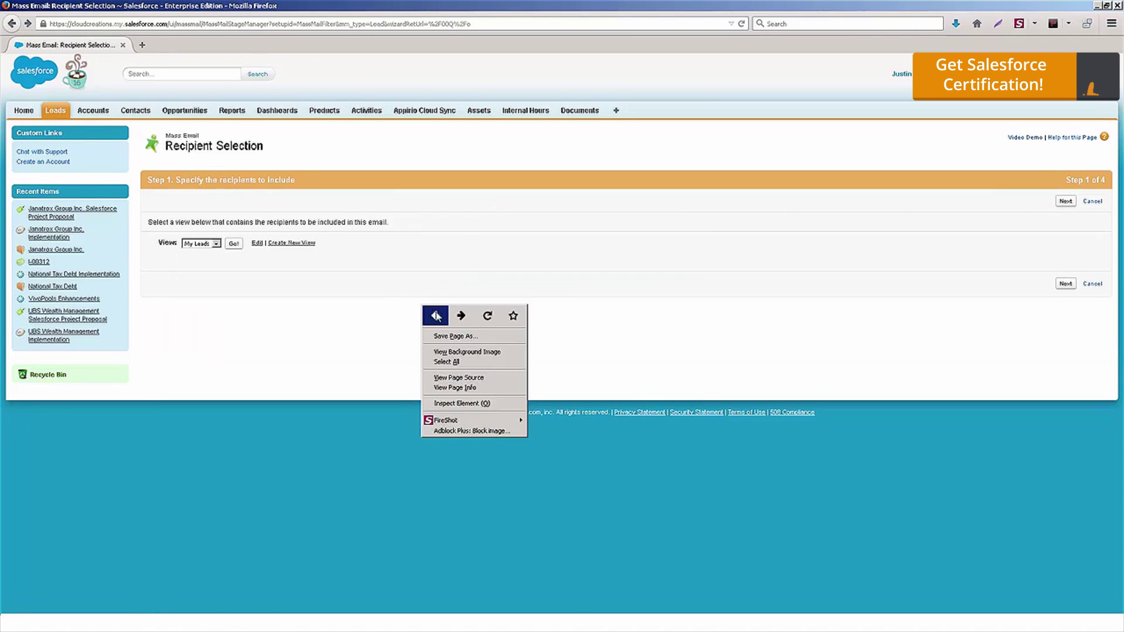
left_click(439, 315)
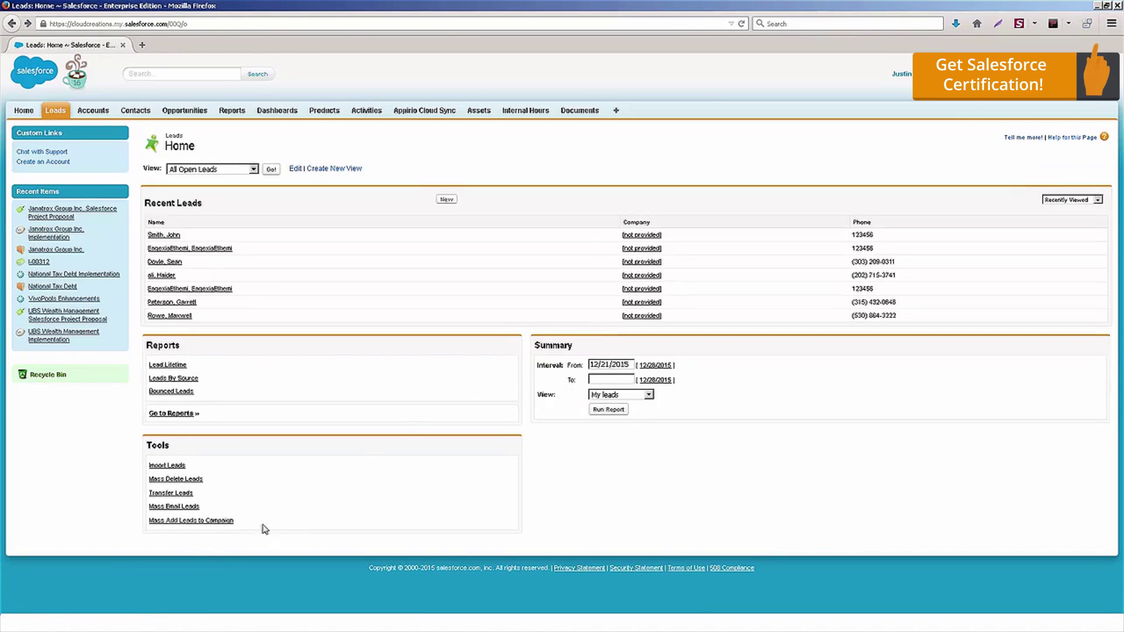
Step: View the campaign selection page of Mass Add Leads to Campaign and return to the Leads home page
left_click(186, 521)
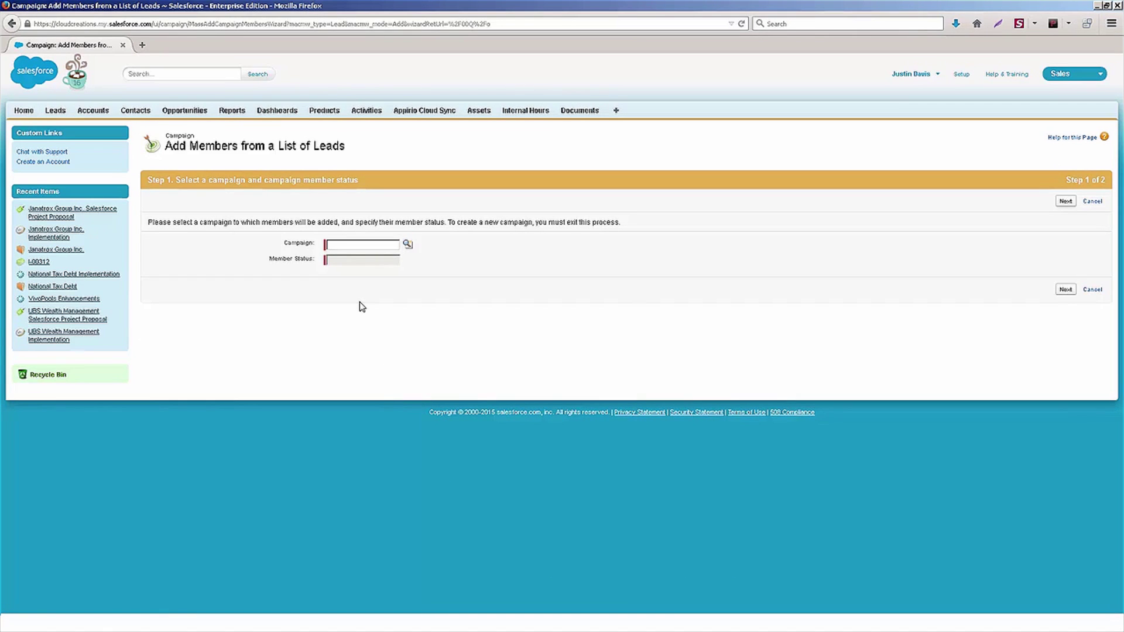
right_click(206, 210)
left_click(218, 213)
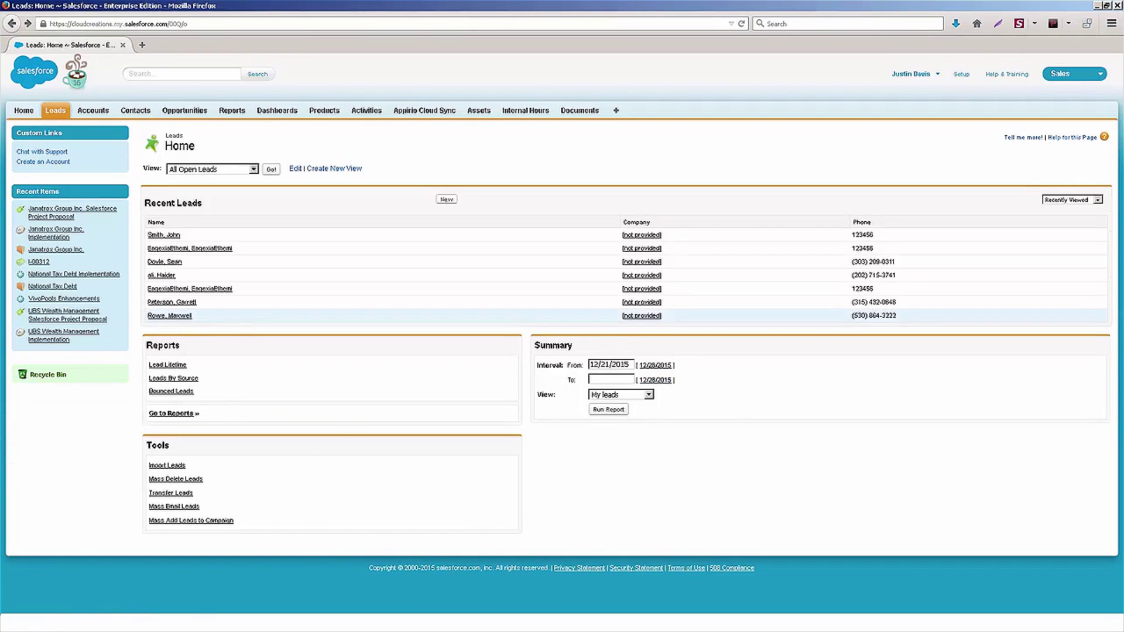
left_click(1, 622)
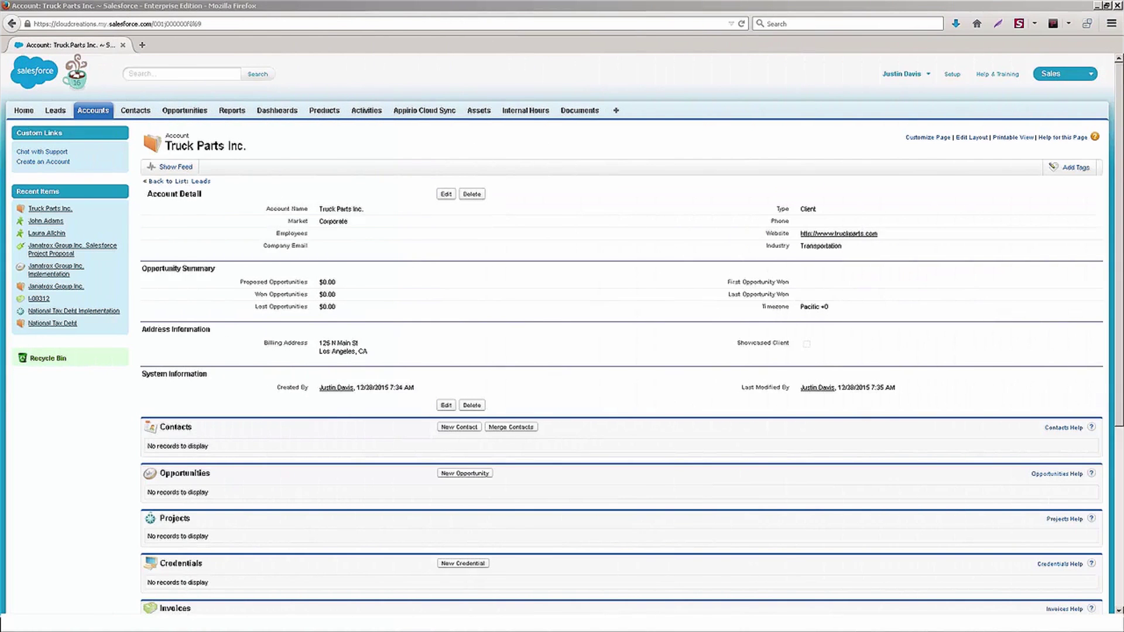
Step: Create a contact under the Truck Parts Inc. account, filling in the contact's first and last name, and save it
scroll(1122, 246, "down", 3)
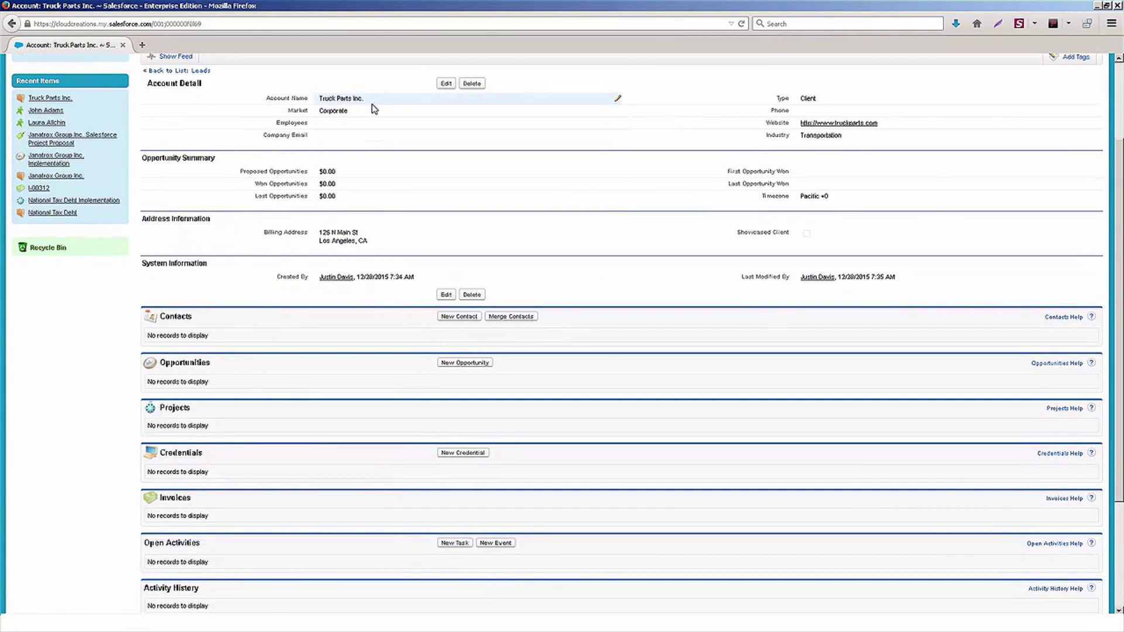
scroll(389, 311, "down", 4)
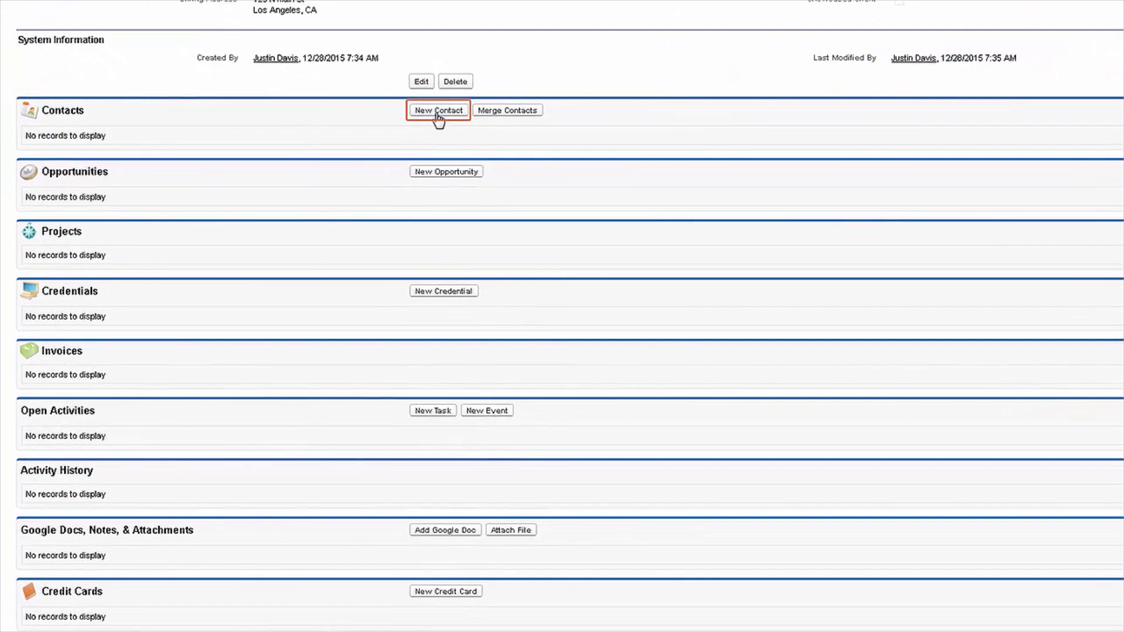
left_click(438, 111)
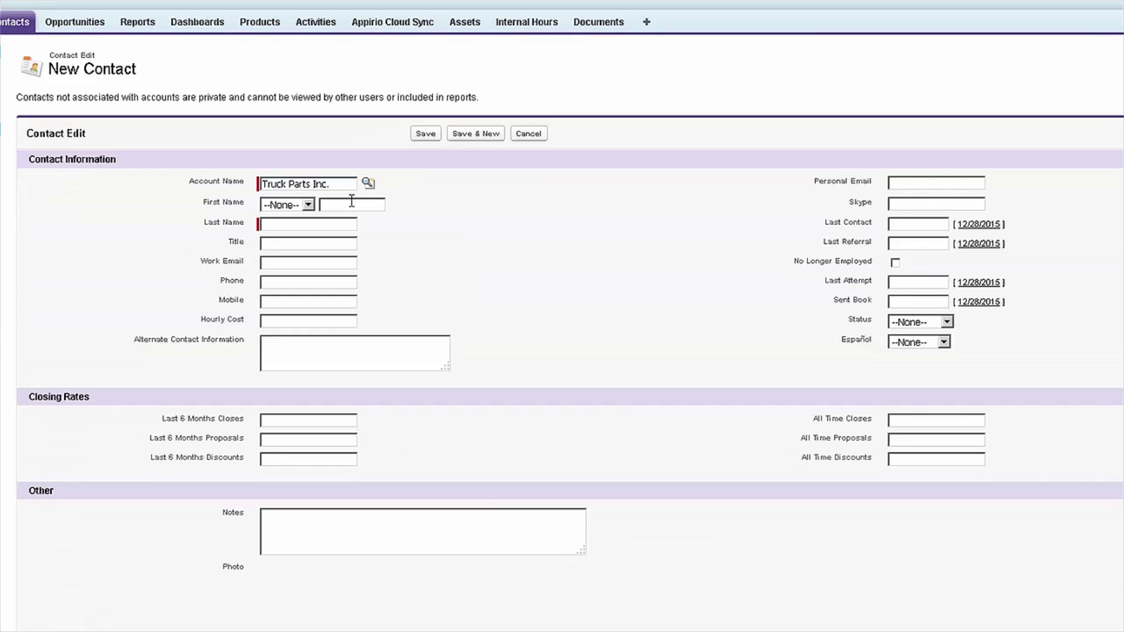
type("John")
key("Tab")
type("Adams")
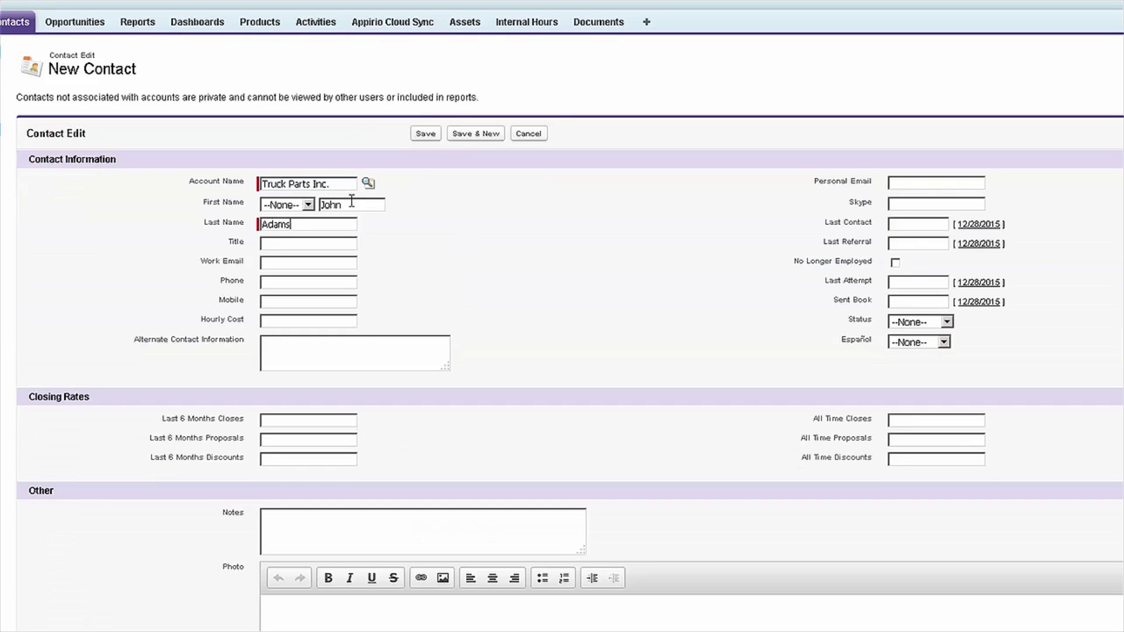
left_click(424, 135)
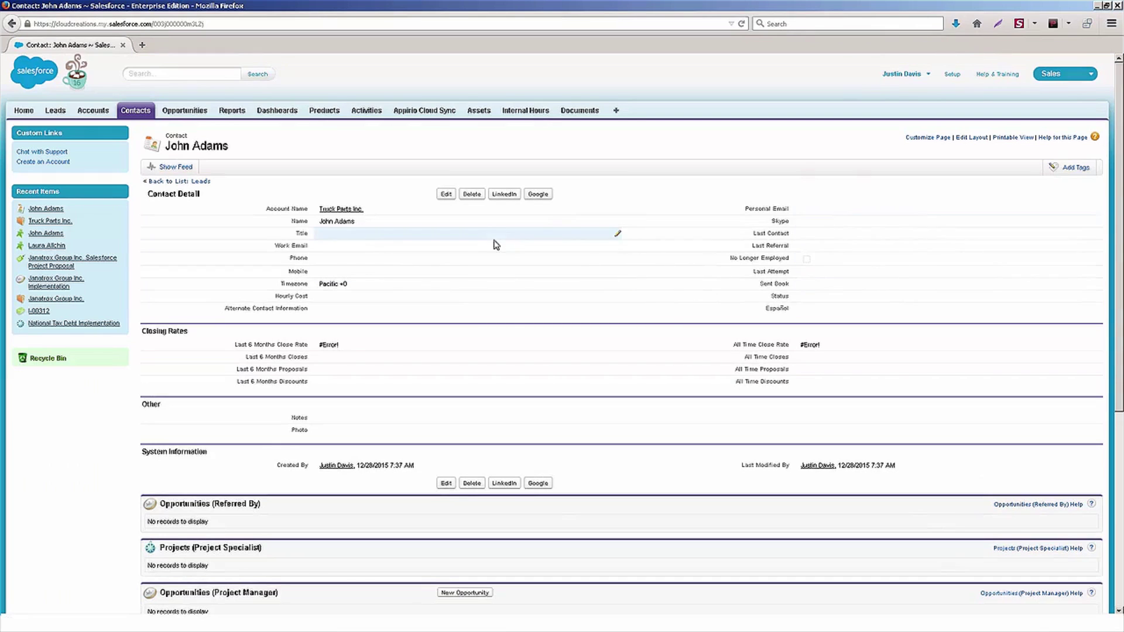
Step: Add and save a second contact with first and last name under the Truck Parts Inc. account, and return to that account's related records
left_click(336, 209)
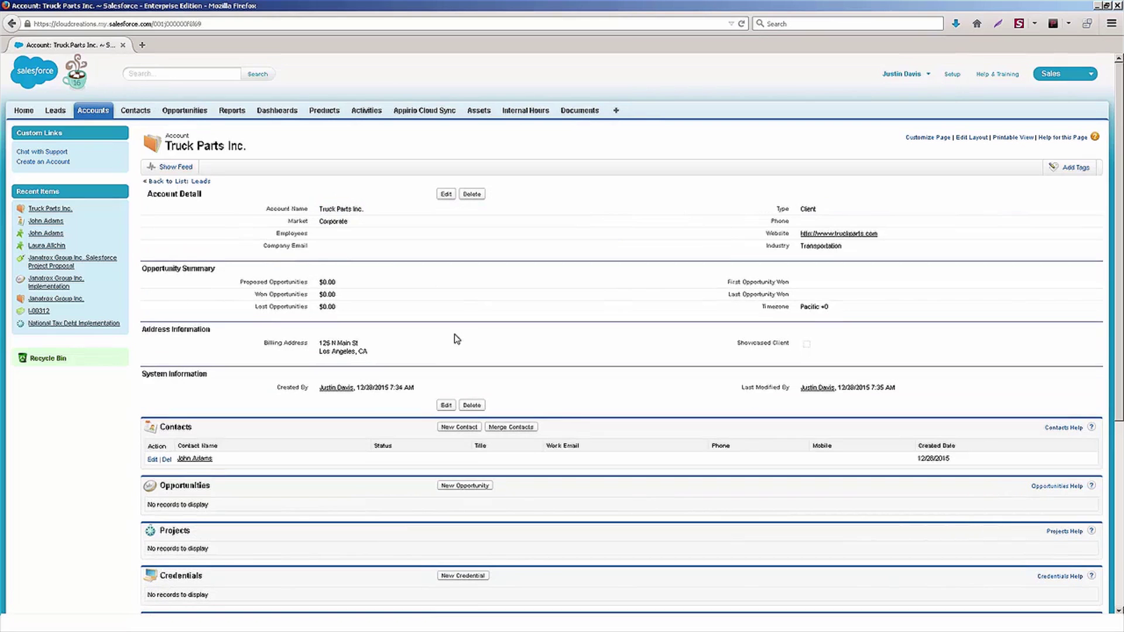
left_click(459, 426)
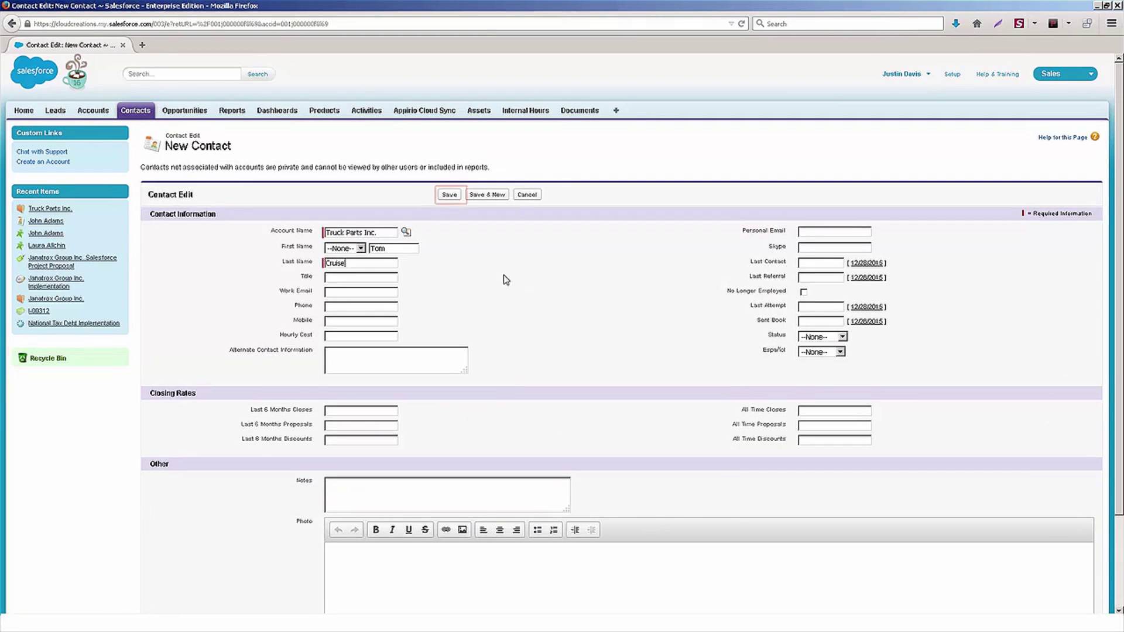
left_click(449, 194)
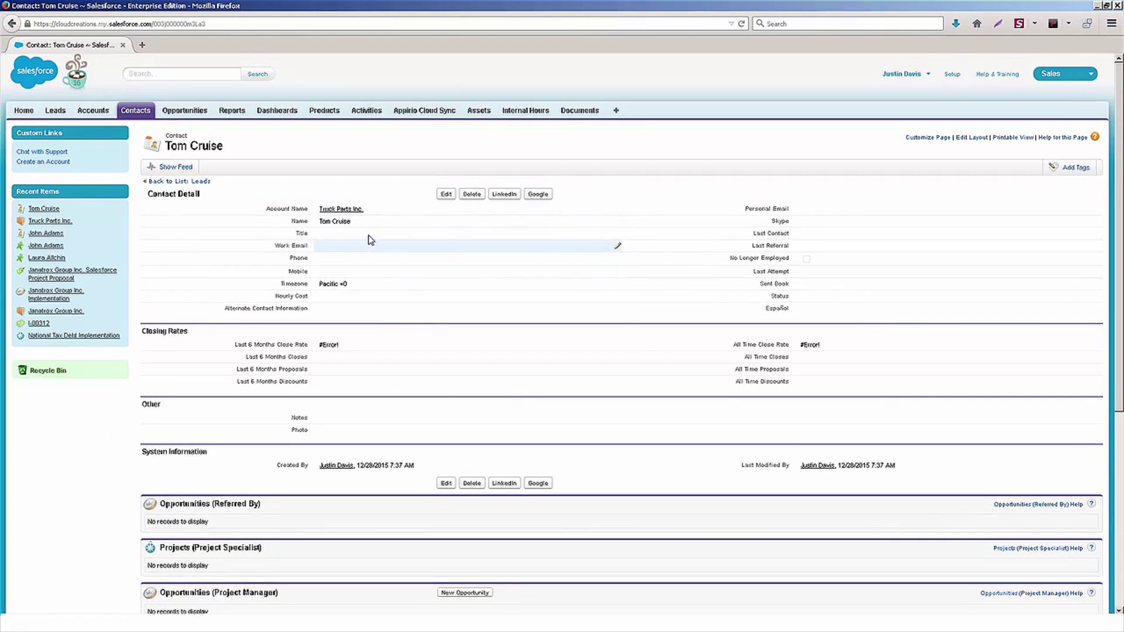
left_click(340, 209)
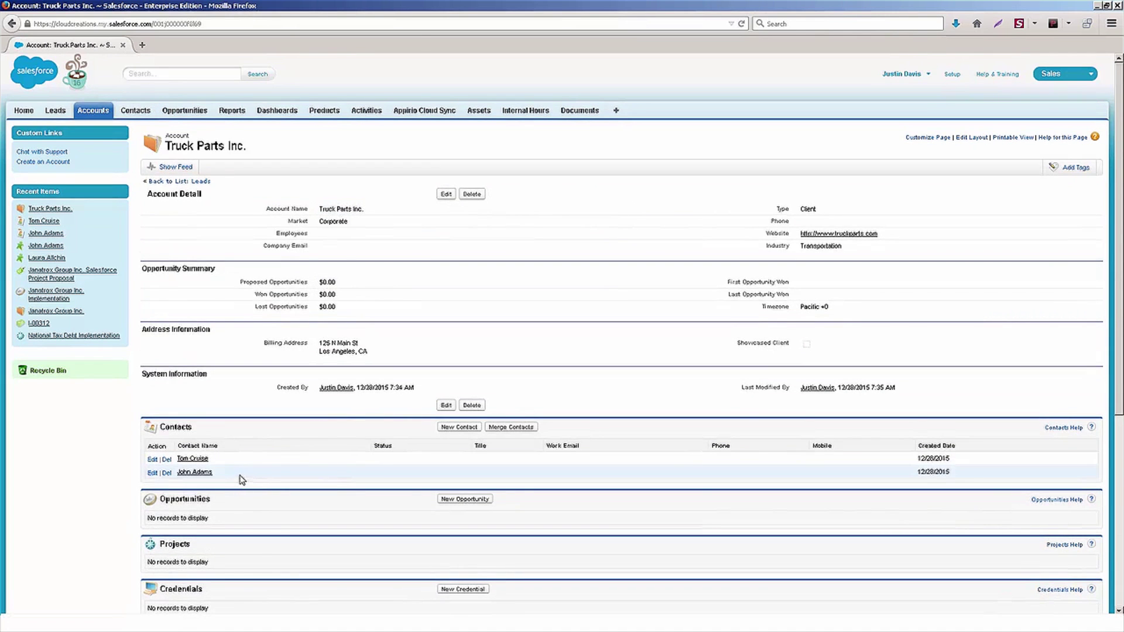
scroll(242, 468, "down", 4)
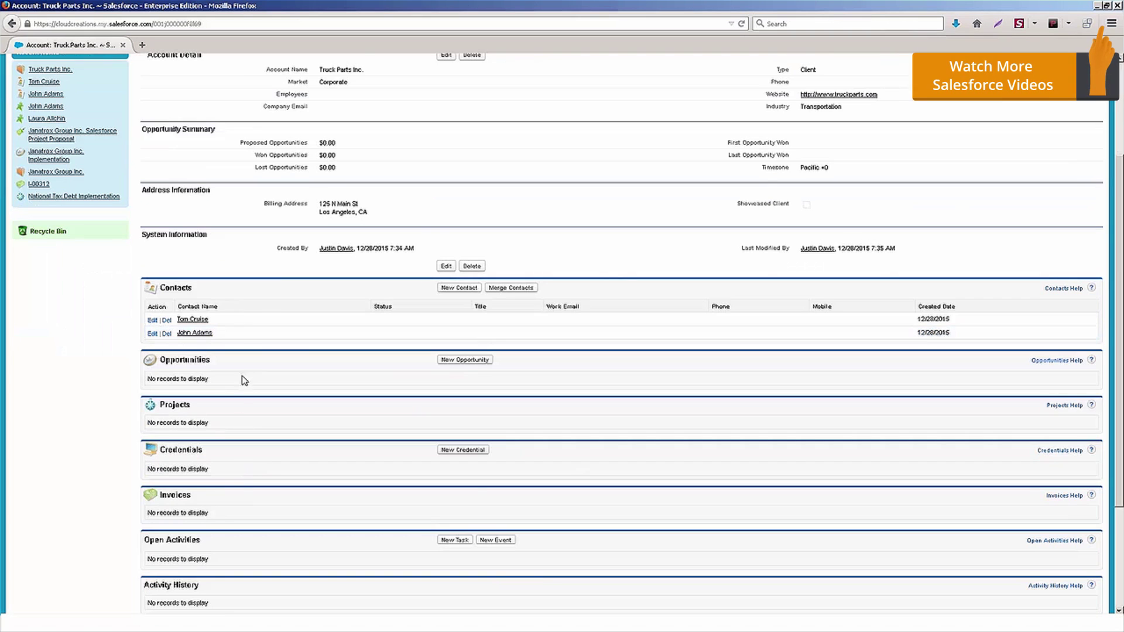
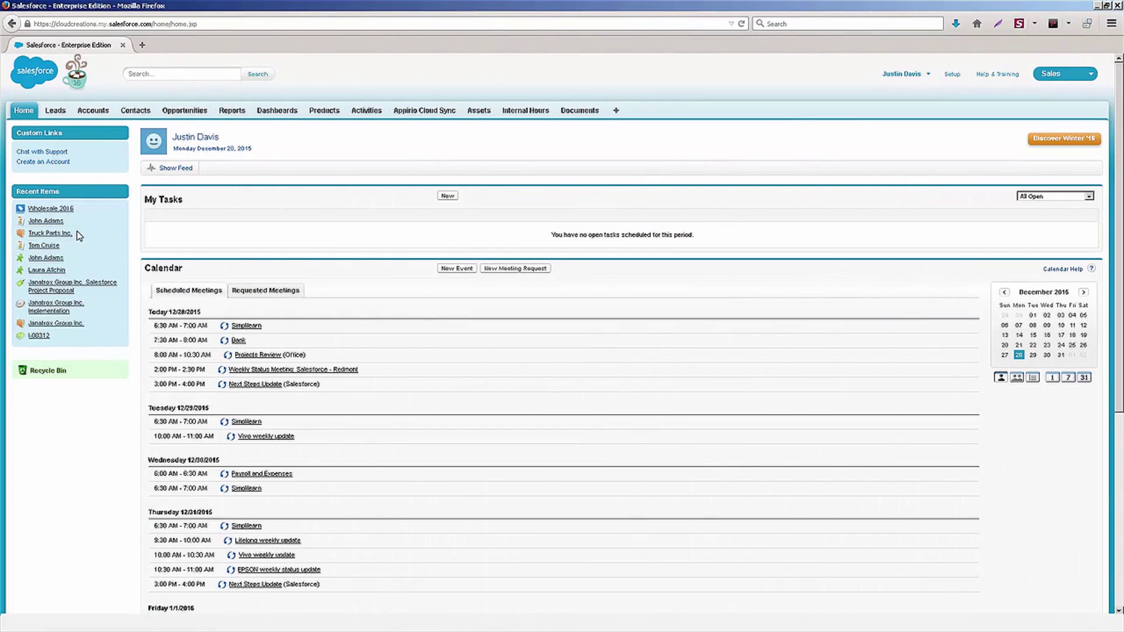
Step: Open the Truck Parts Inc. account from the recent items and look over its details and related lists
left_click(56, 233)
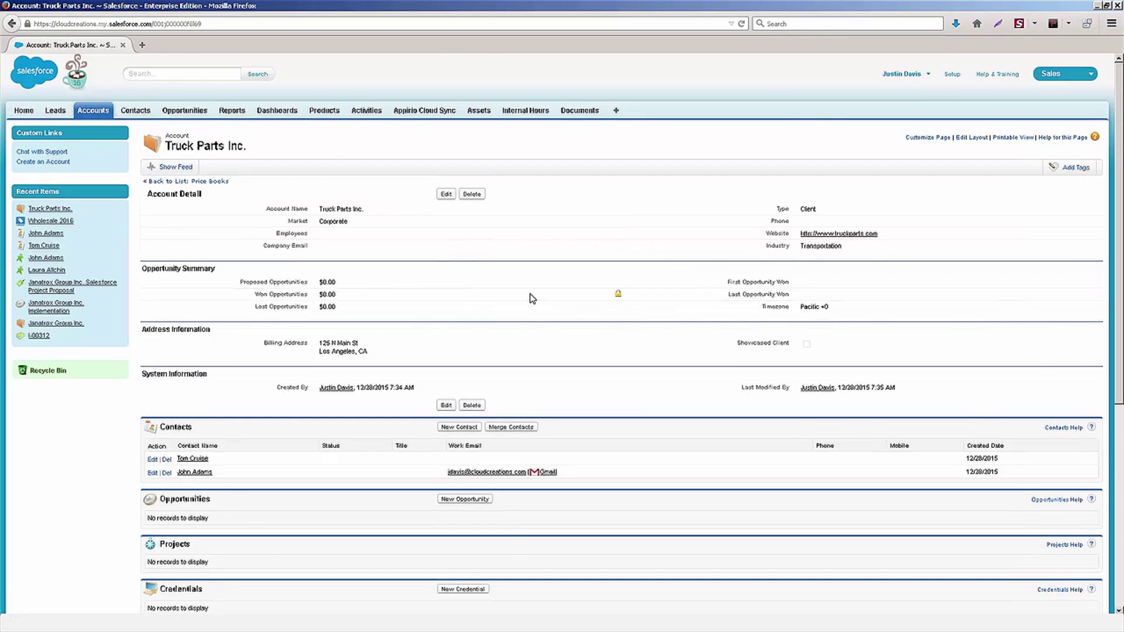
scroll(515, 316, "down", 3)
scroll(453, 367, "up", 3)
Step: Open a blank new opportunity form from Opportunities in a separate browser tab, and switch back to the Truck Parts Inc. account
middle_click(185, 111)
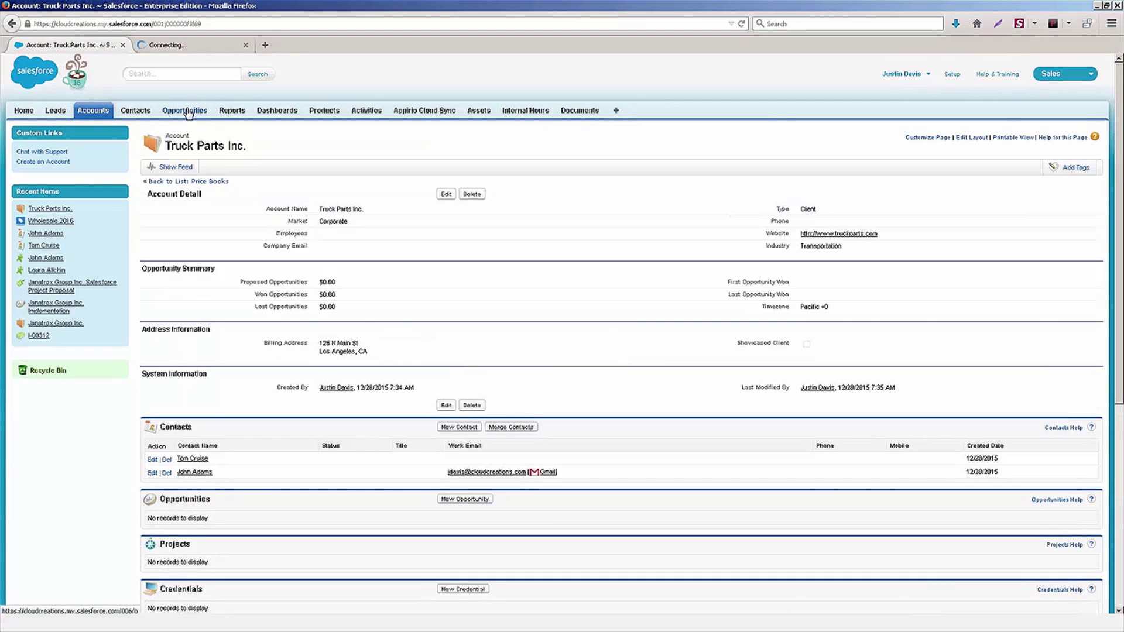
left_click(201, 46)
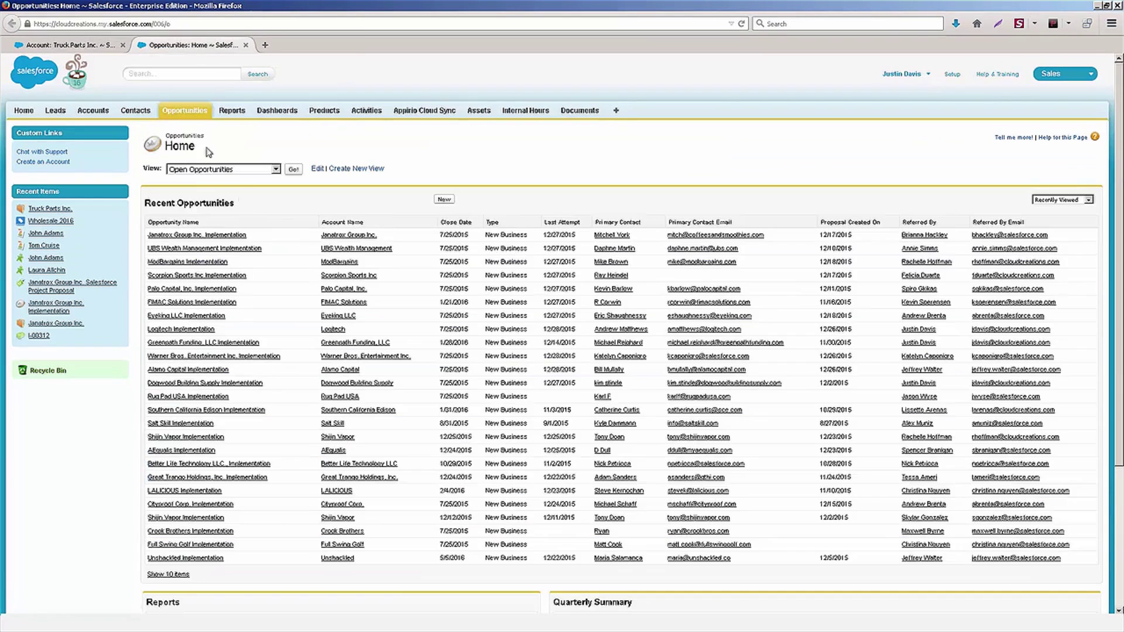
left_click(442, 200)
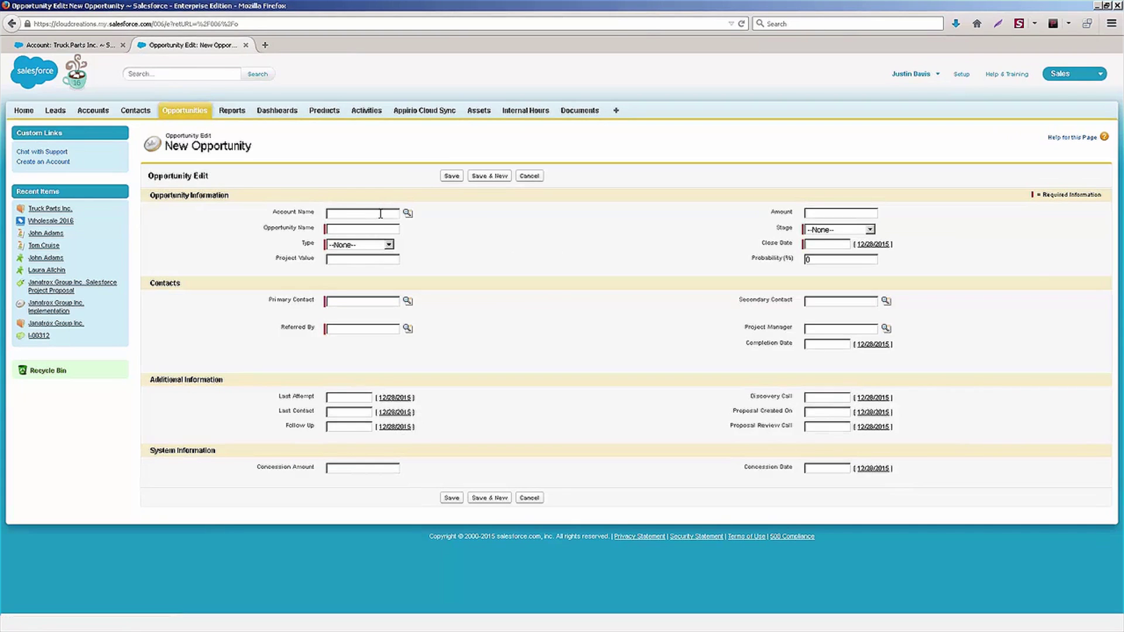
left_click(69, 47)
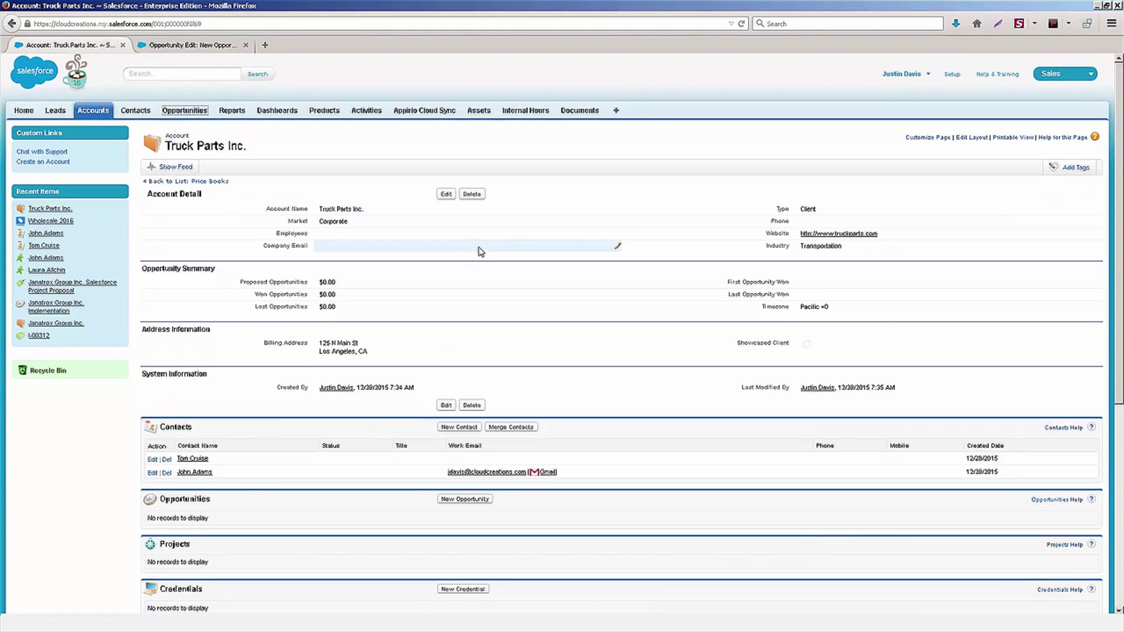
Step: Start a new opportunity from the Truck Parts Inc. account's related opportunities
scroll(490, 474, "down", 3)
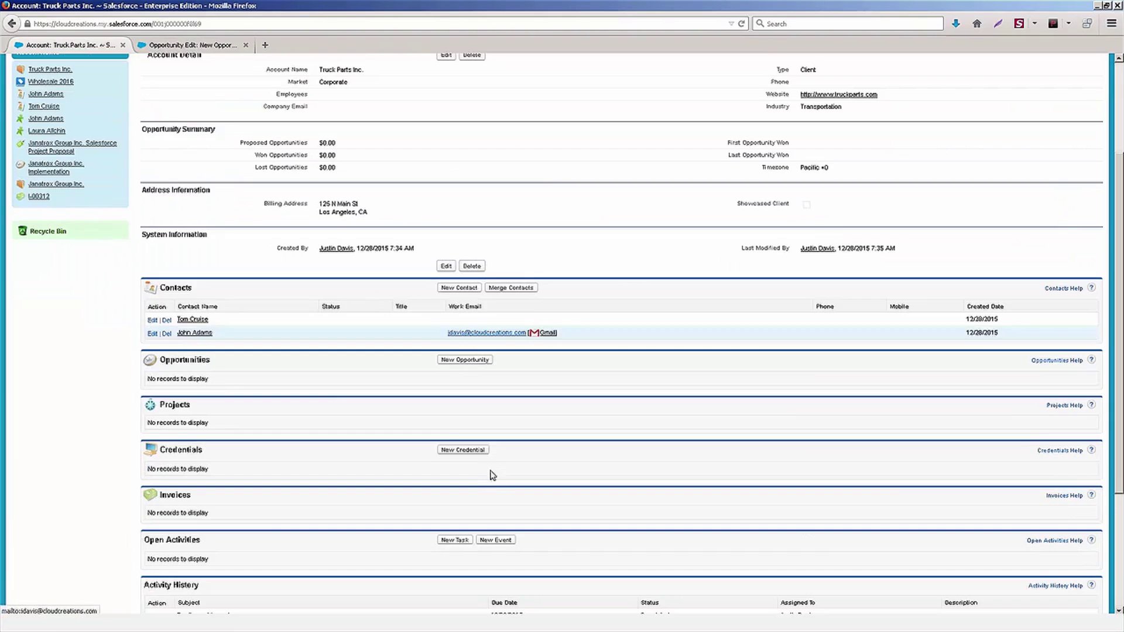
left_click(469, 360)
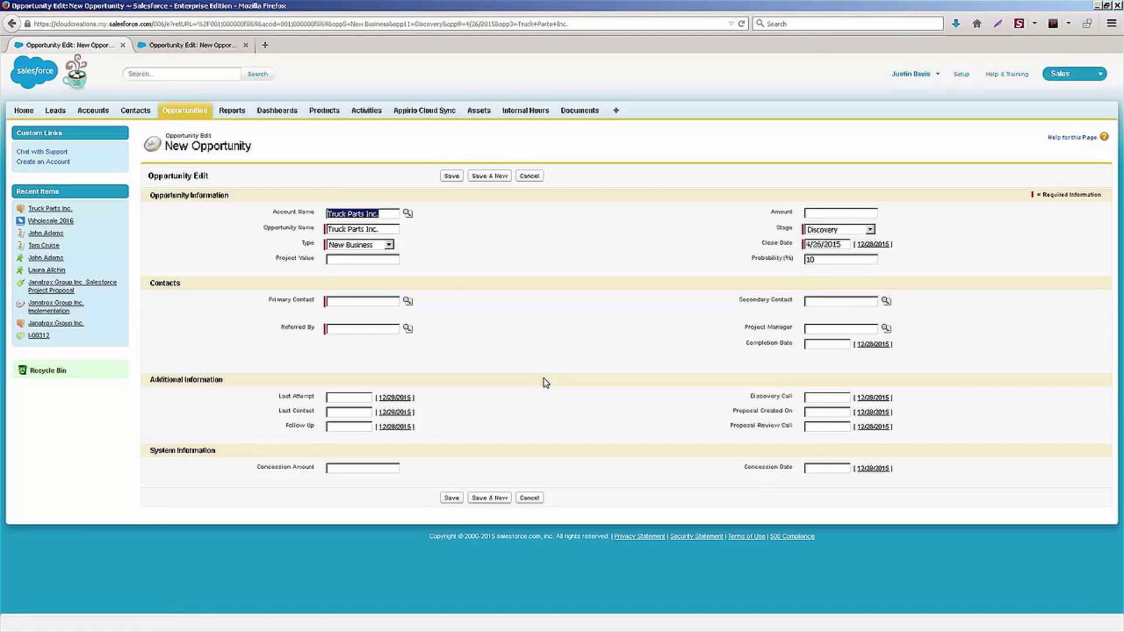
key("End")
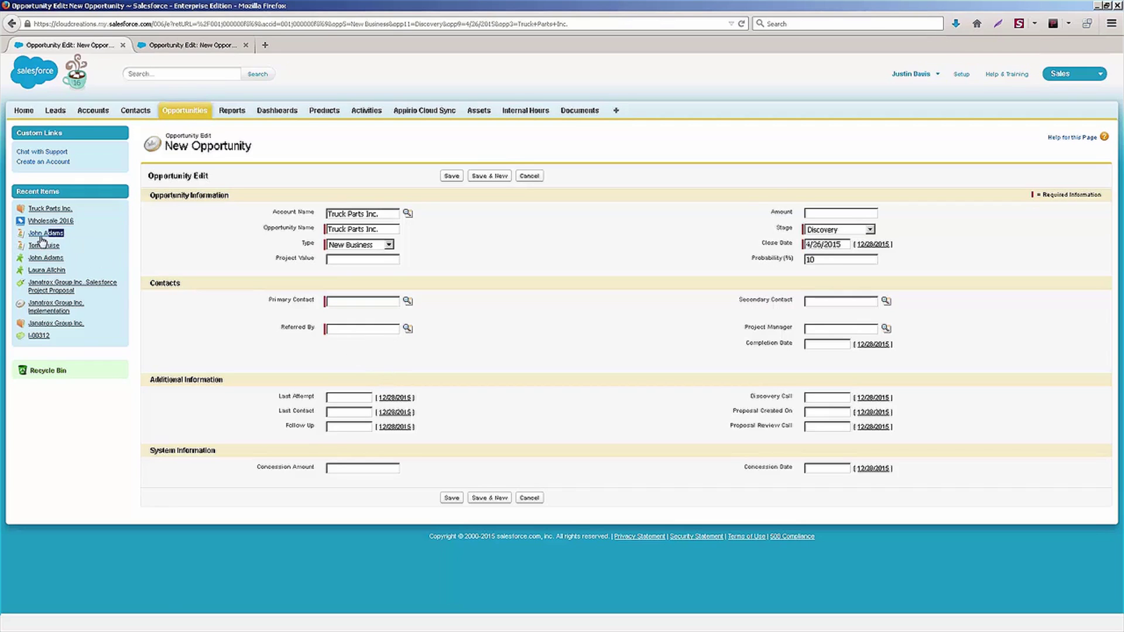
Step: Copy the contact's name from the recent items into Primary Contact and Referred By, and save the opportunity
left_click_drag(75, 239, 29, 234)
key("ctrl+c")
left_click(344, 302)
key("ctrl+v")
left_click(356, 328)
key("ctrl+v")
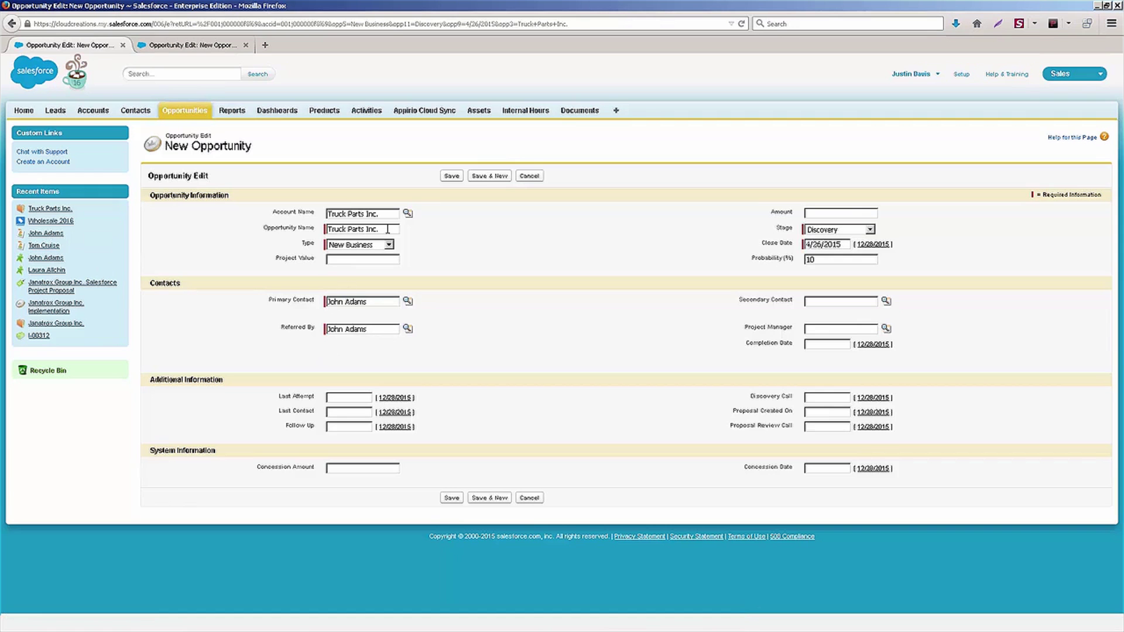
left_click(451, 175)
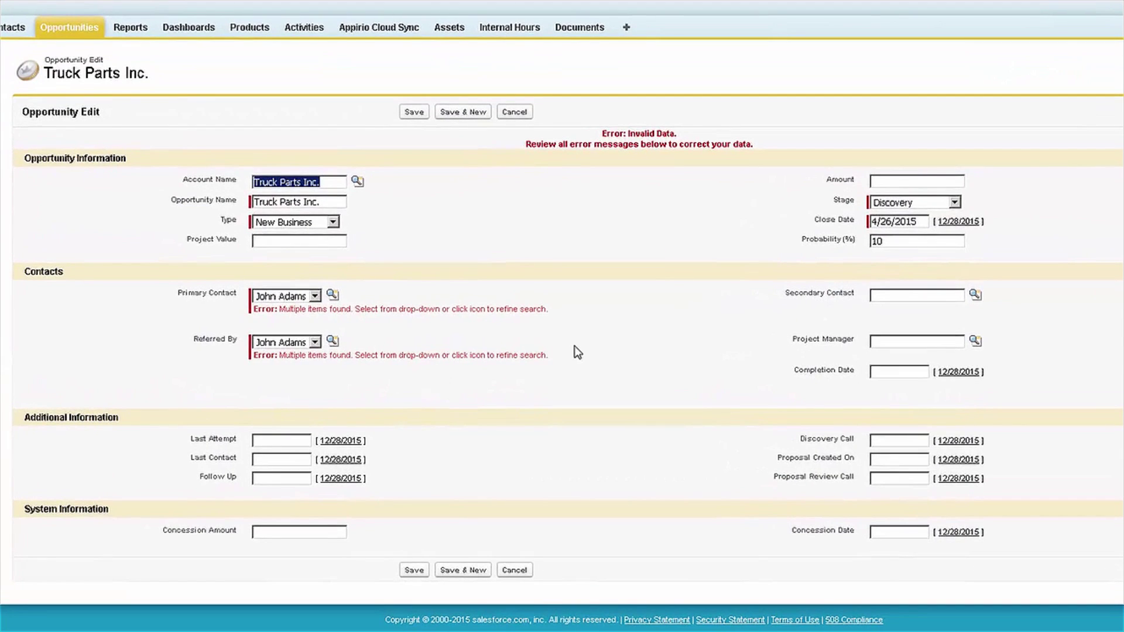
Step: Resolve the ambiguous Primary Contact through its lookup by choosing the matching contact at the Salesforce account
left_click(300, 300)
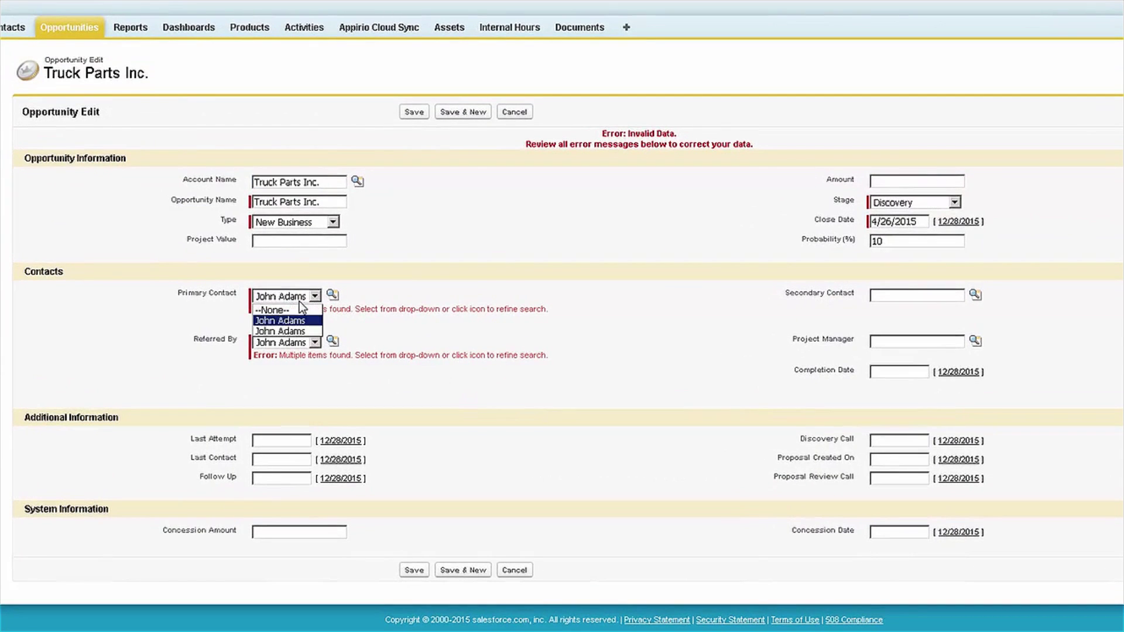
left_click(344, 310)
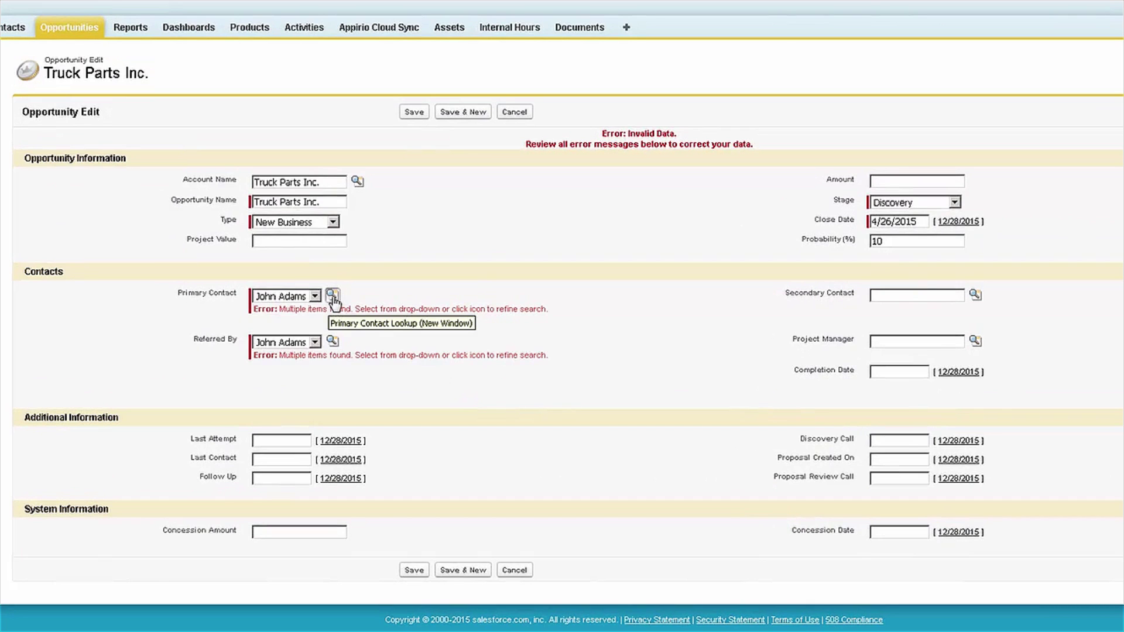
left_click(332, 295)
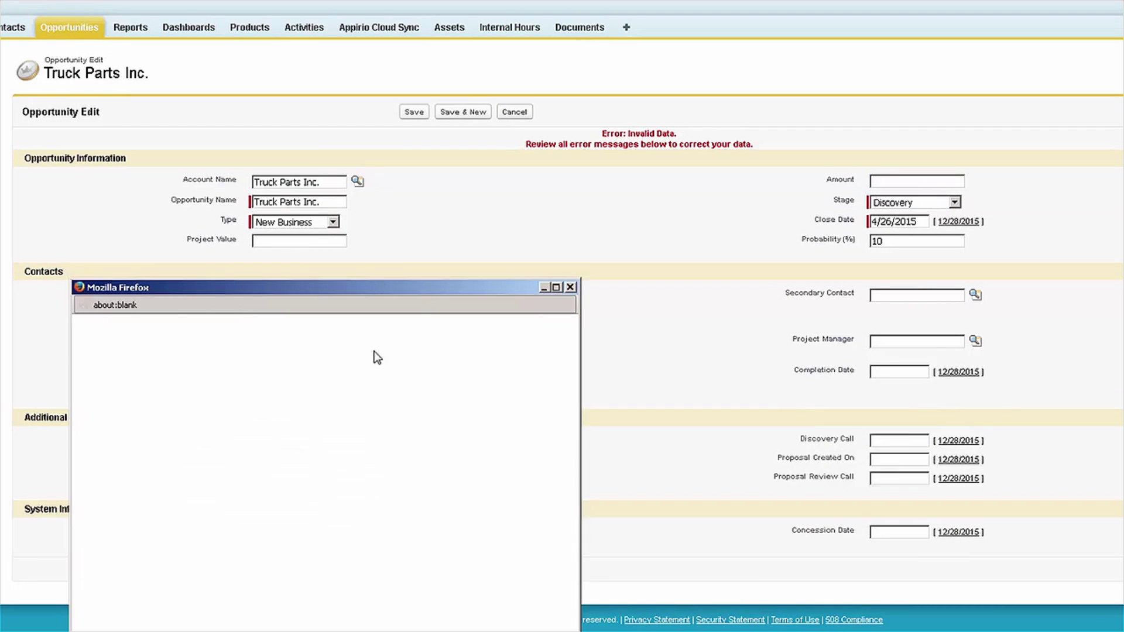
left_click_drag(361, 288, 416, 89)
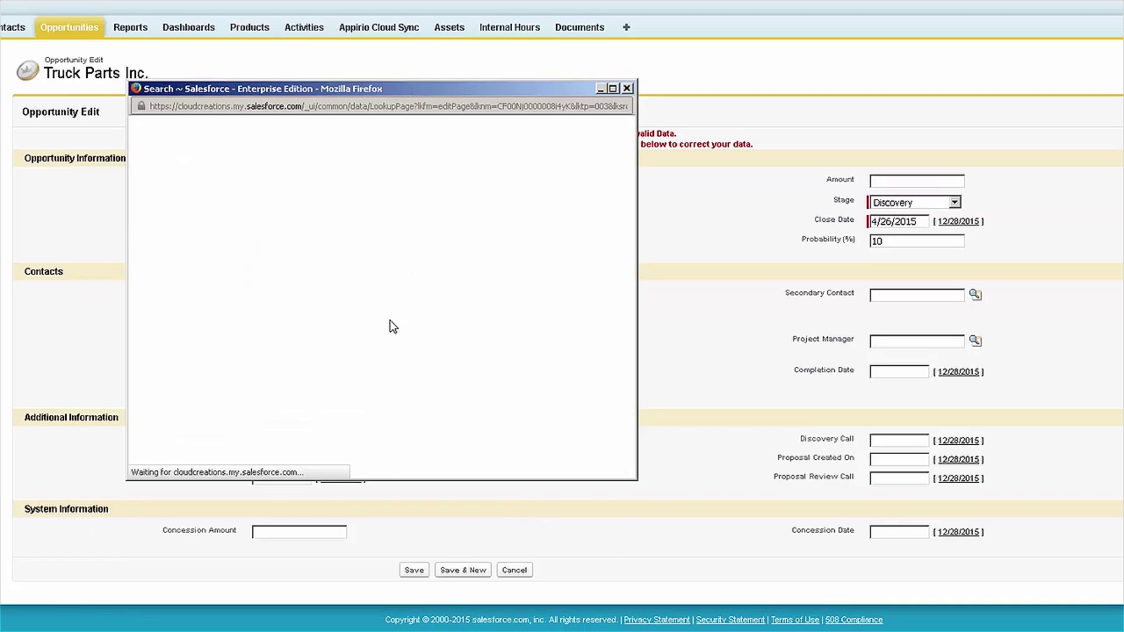
left_click(164, 274)
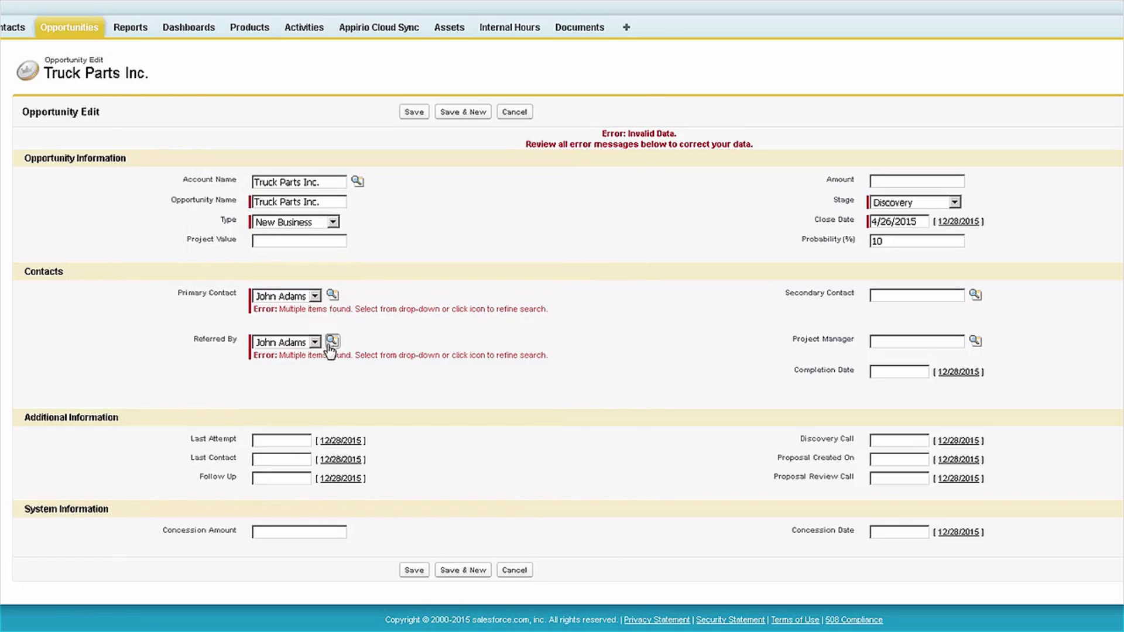
Step: Look up Referred By, choose the matching contact at Truck Parts Inc., and save the opportunity
left_click(332, 337)
left_click_drag(341, 287, 364, 139)
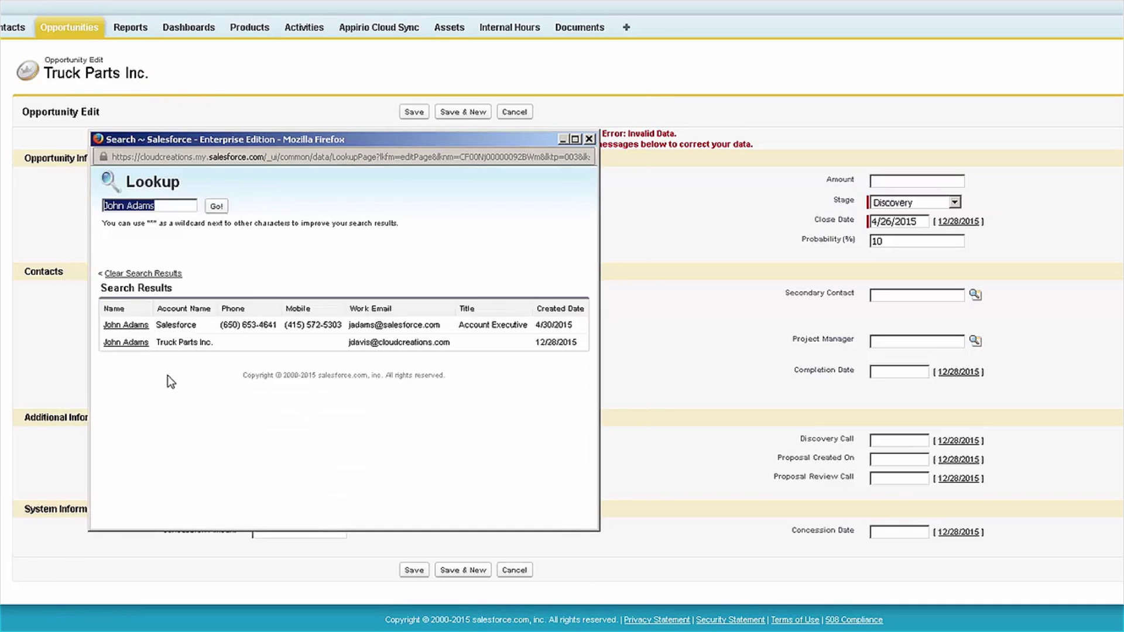
left_click(135, 345)
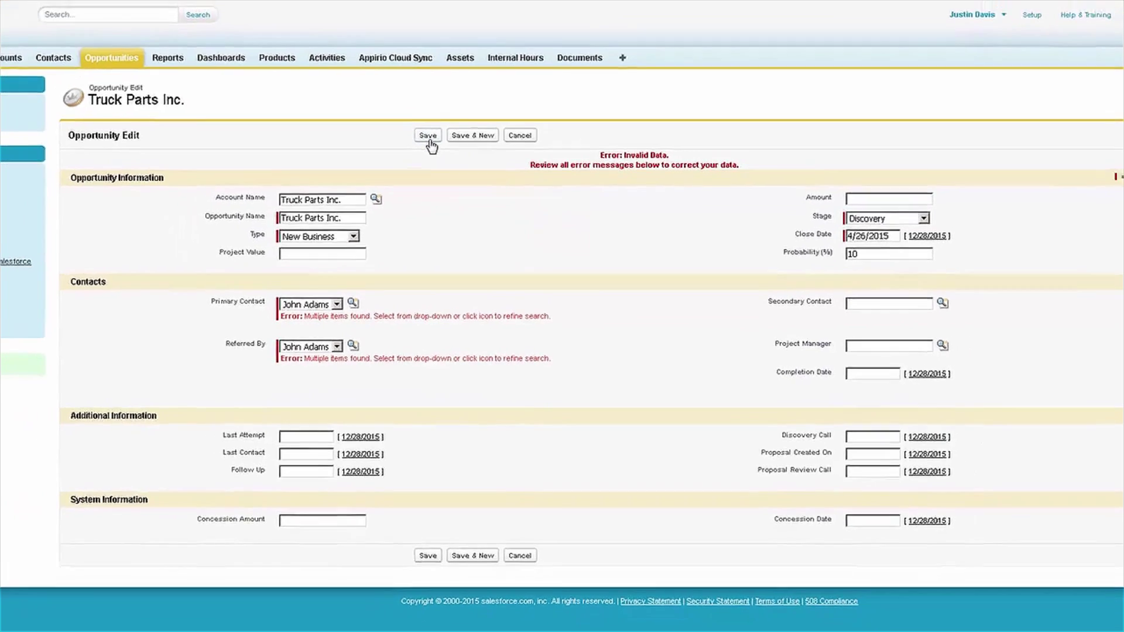
left_click(417, 115)
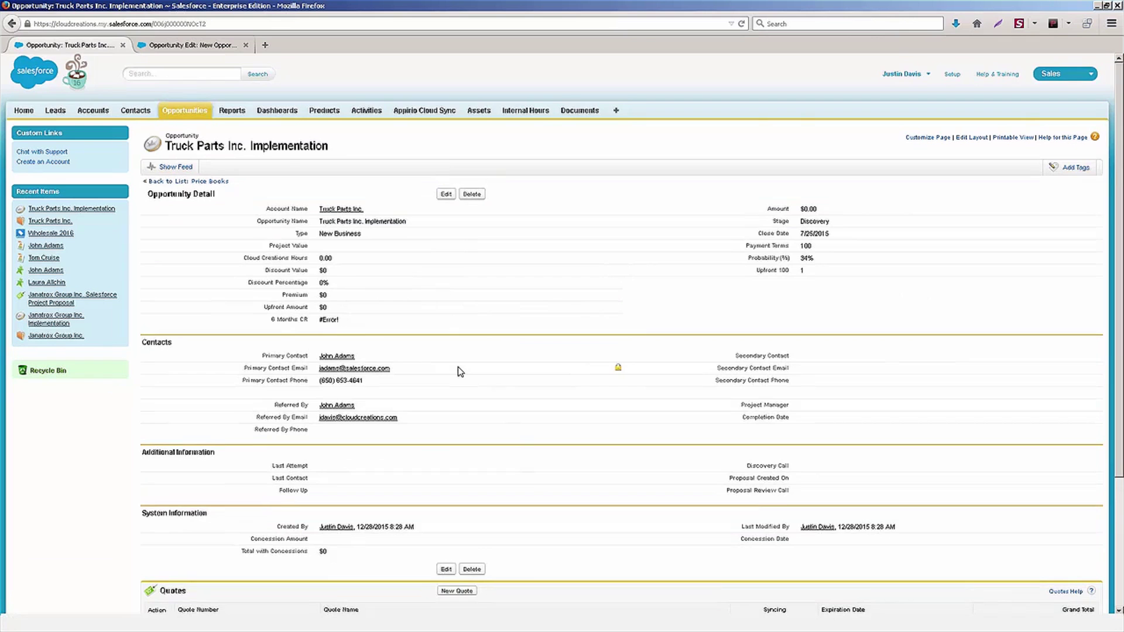
Step: Look over the new opportunity's details, set its Amount to 500 inline, and save
scroll(459, 371, "down", 3)
scroll(571, 359, "up", 3)
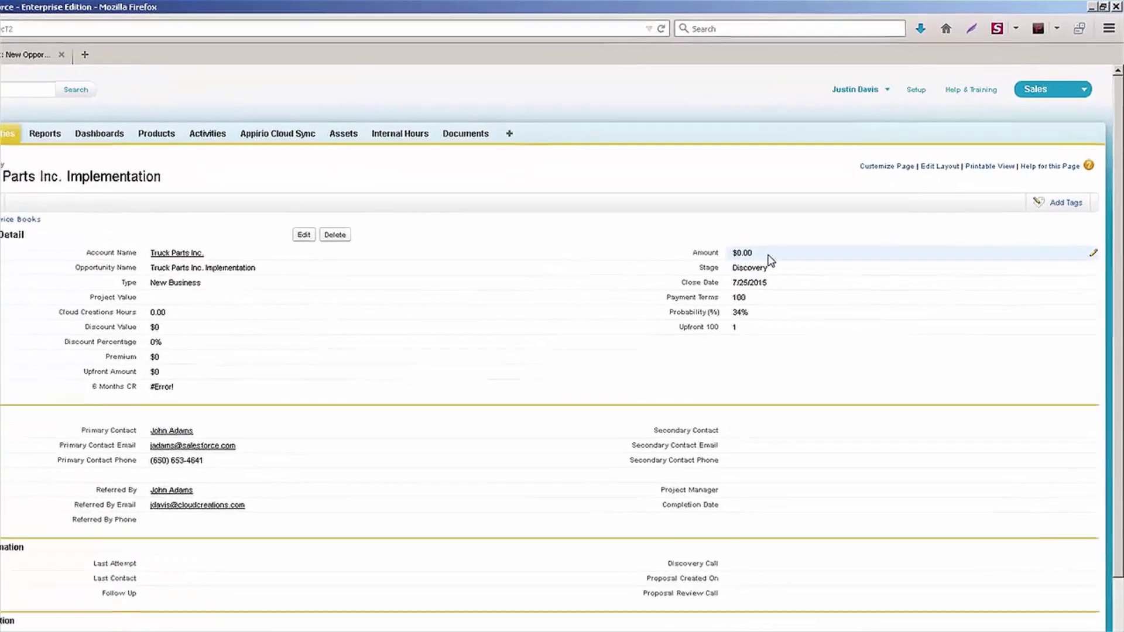
double_click(768, 256)
type("500")
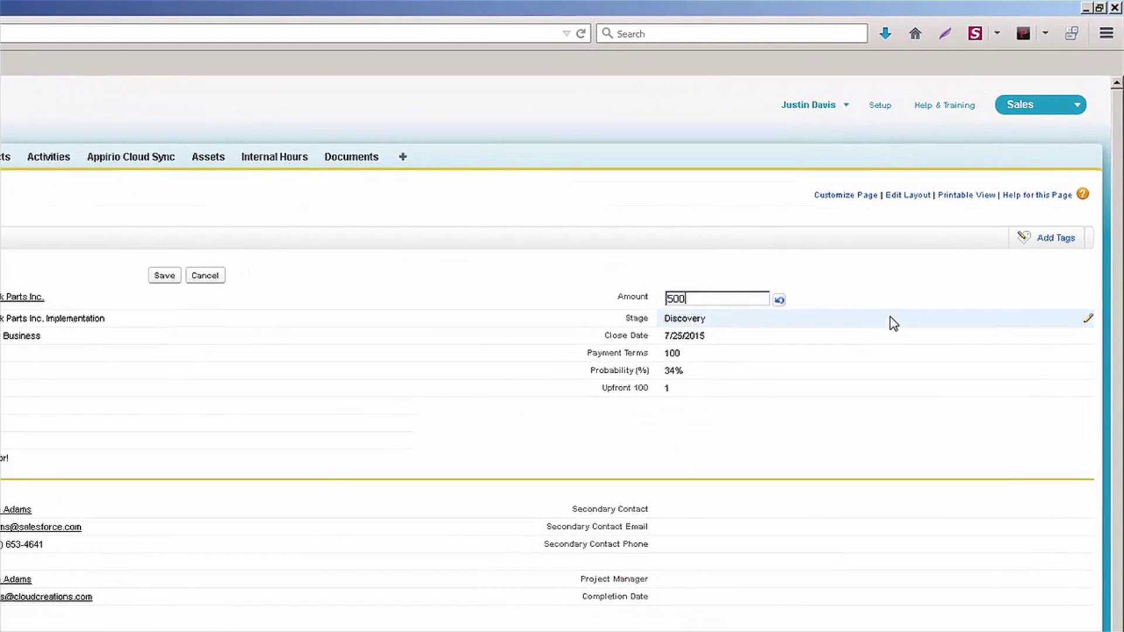
key("Return")
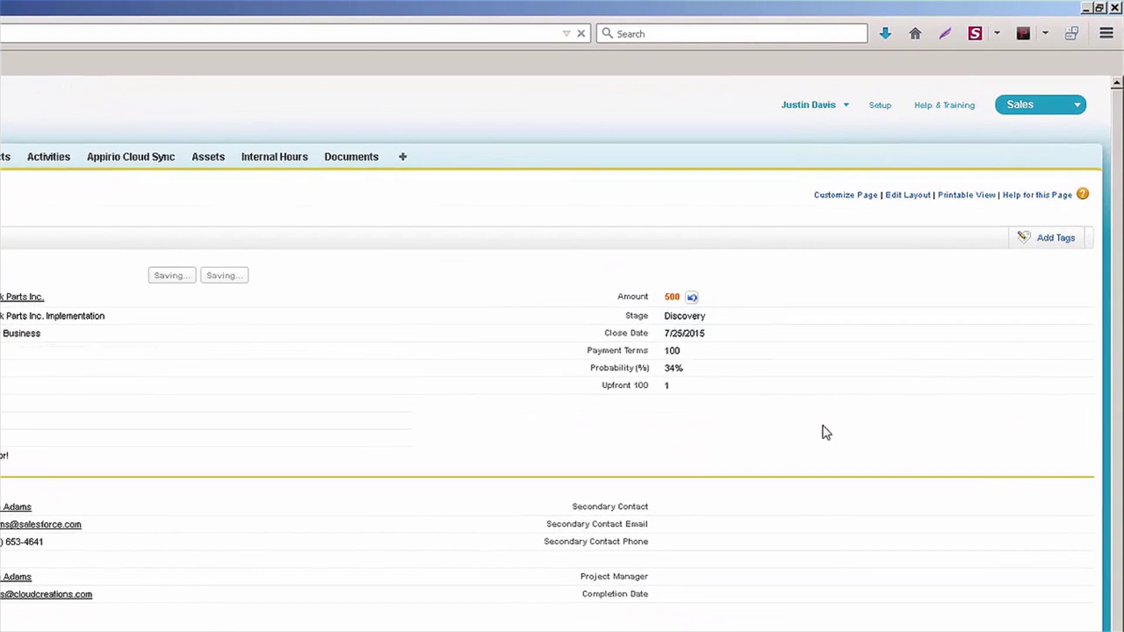
Step: Change the opportunity's Stage to Proposal in the dependent fields dialog
double_click(709, 320)
left_click(370, 297)
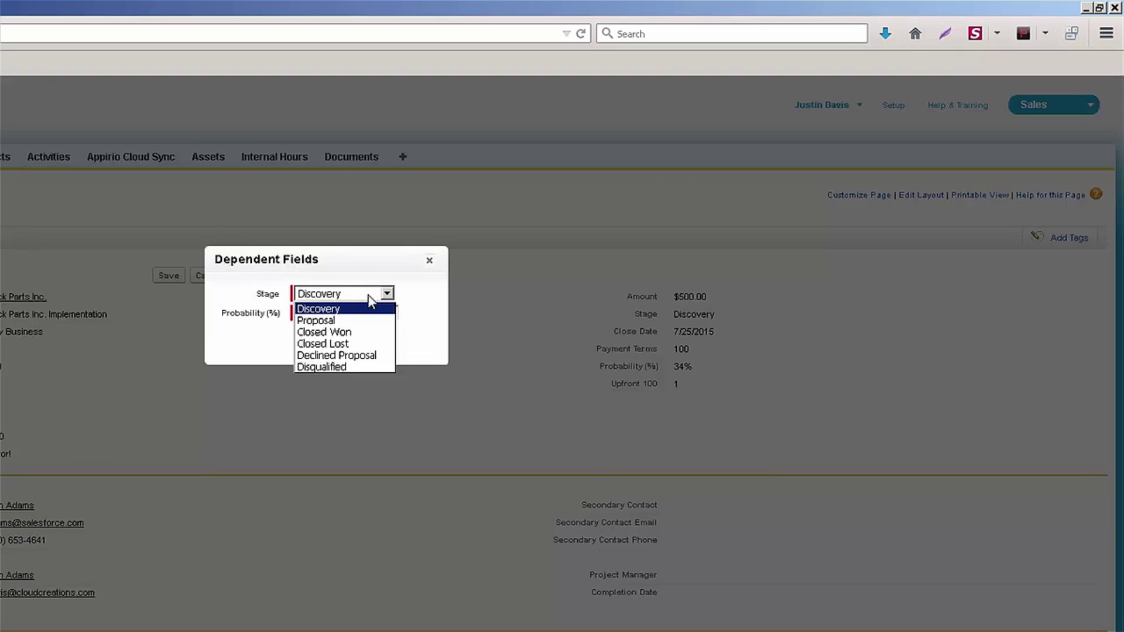
left_click(363, 320)
left_click(314, 344)
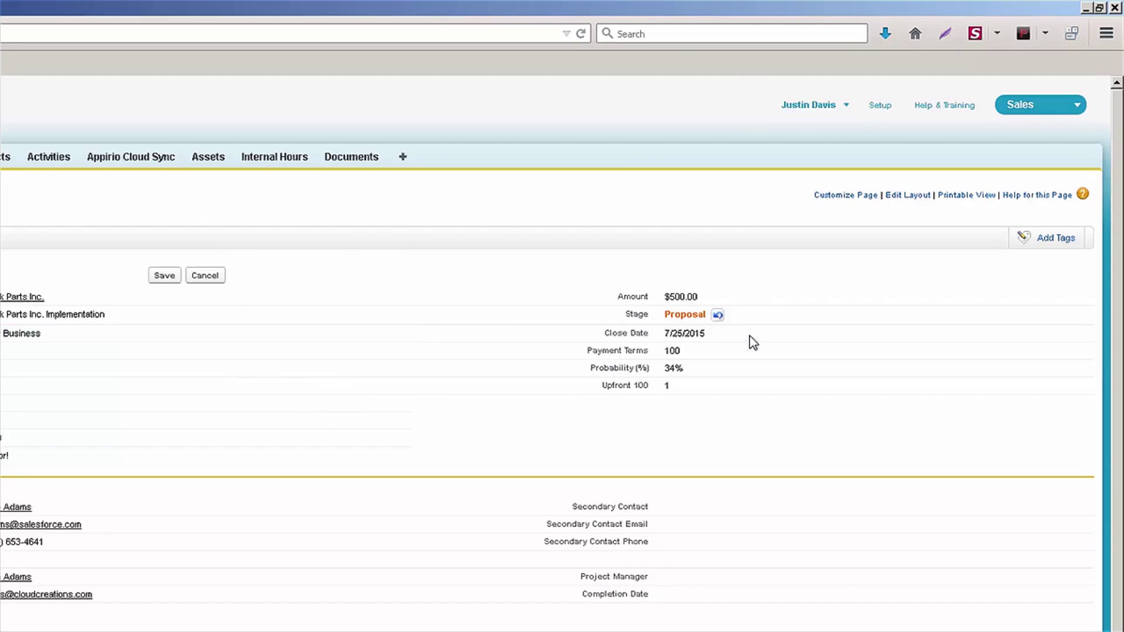
Step: Set the opportunity's Close Date to 12/31/2015 and save the inline changes
double_click(748, 334)
left_click(741, 358)
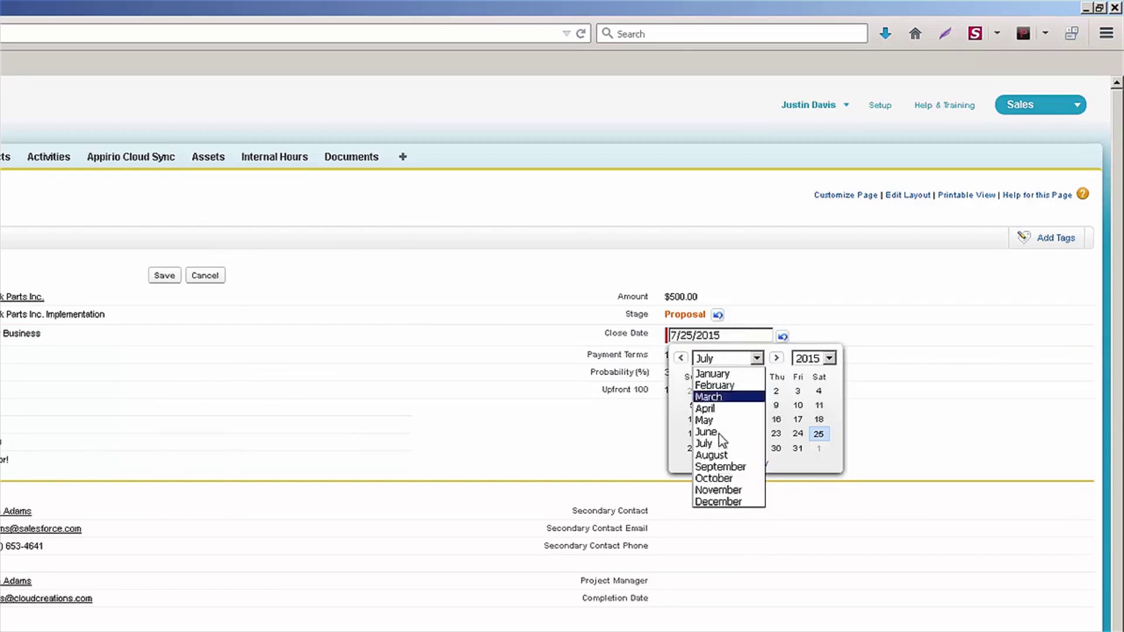
left_click(726, 502)
left_click(776, 447)
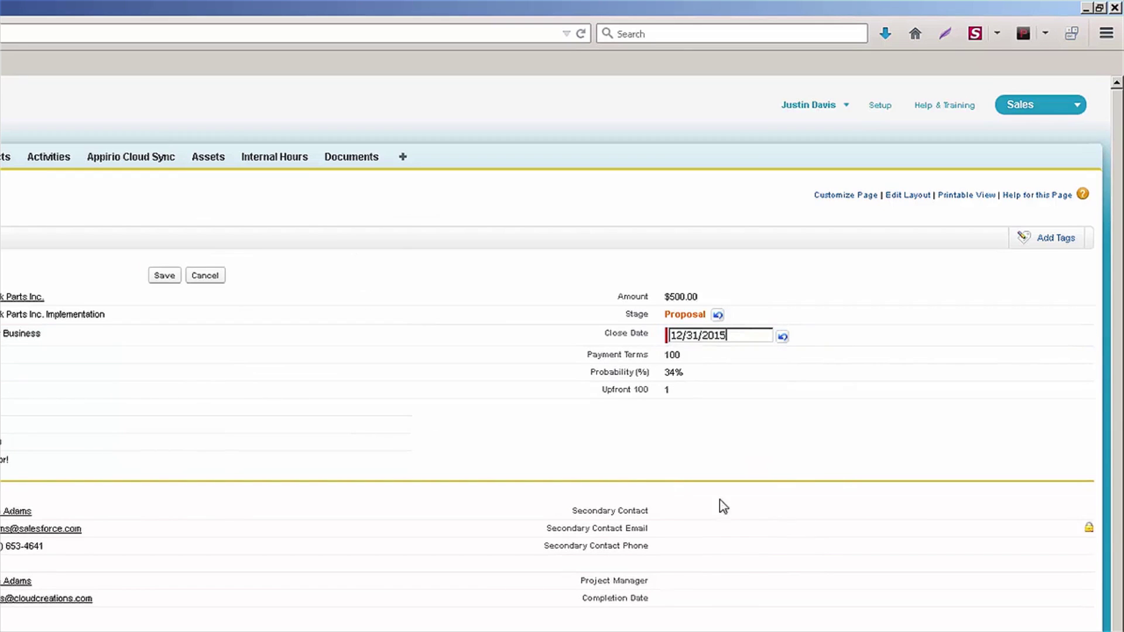
left_click(164, 275)
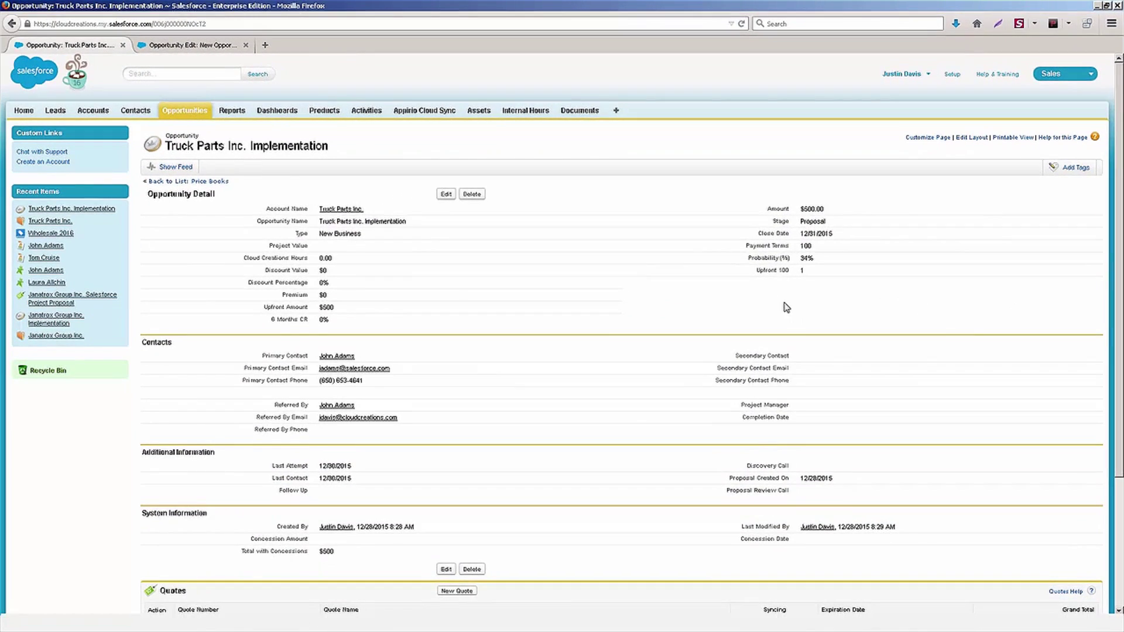
Step: Open the opportunity for full editing, clear its required Close Date, and try to save it
left_click(448, 194)
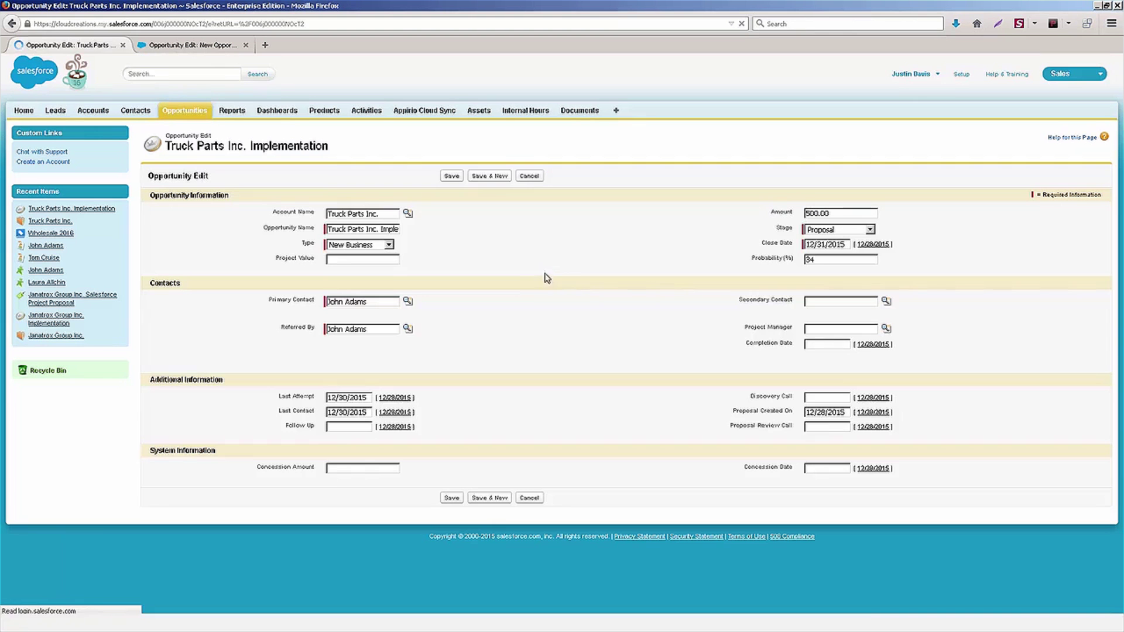
double_click(842, 244)
left_click(766, 243)
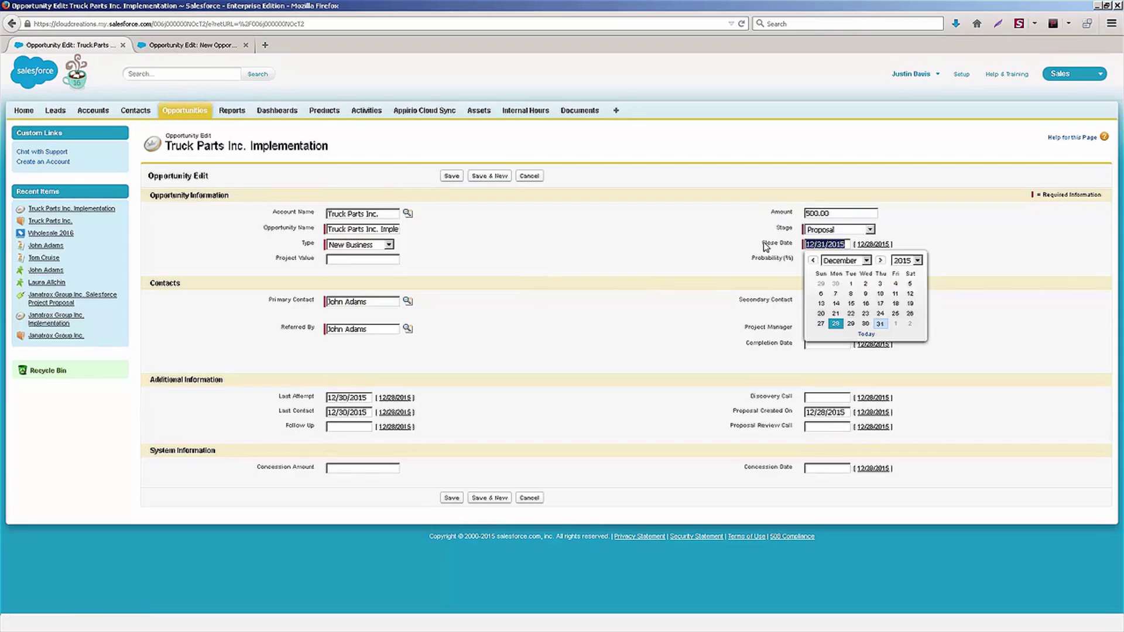
key("BackSpace")
left_click(685, 262)
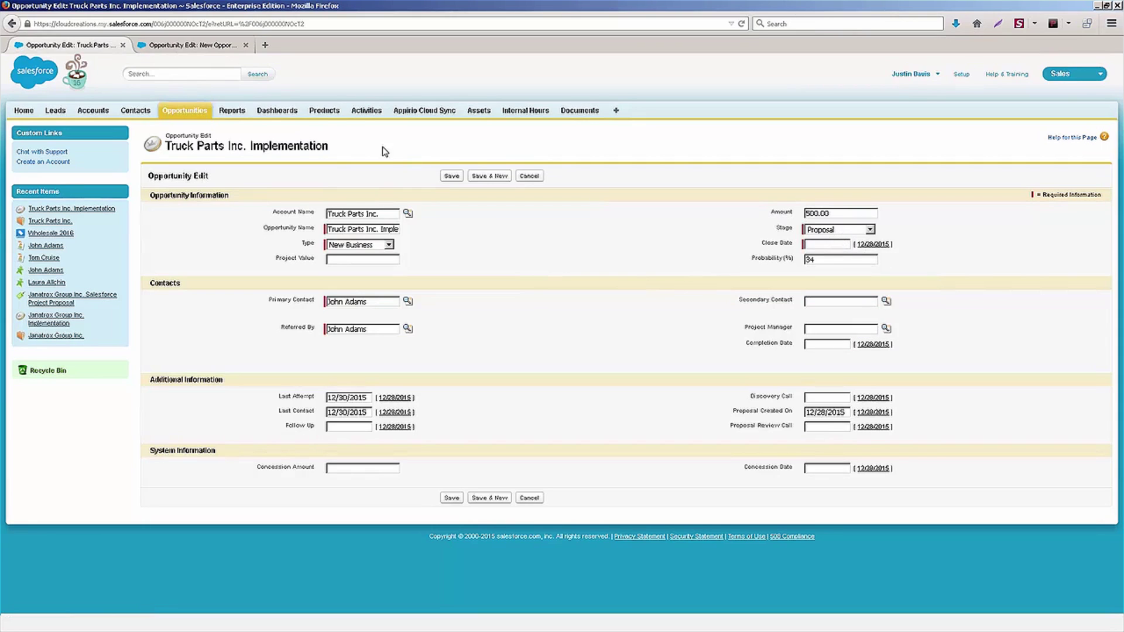
left_click(452, 176)
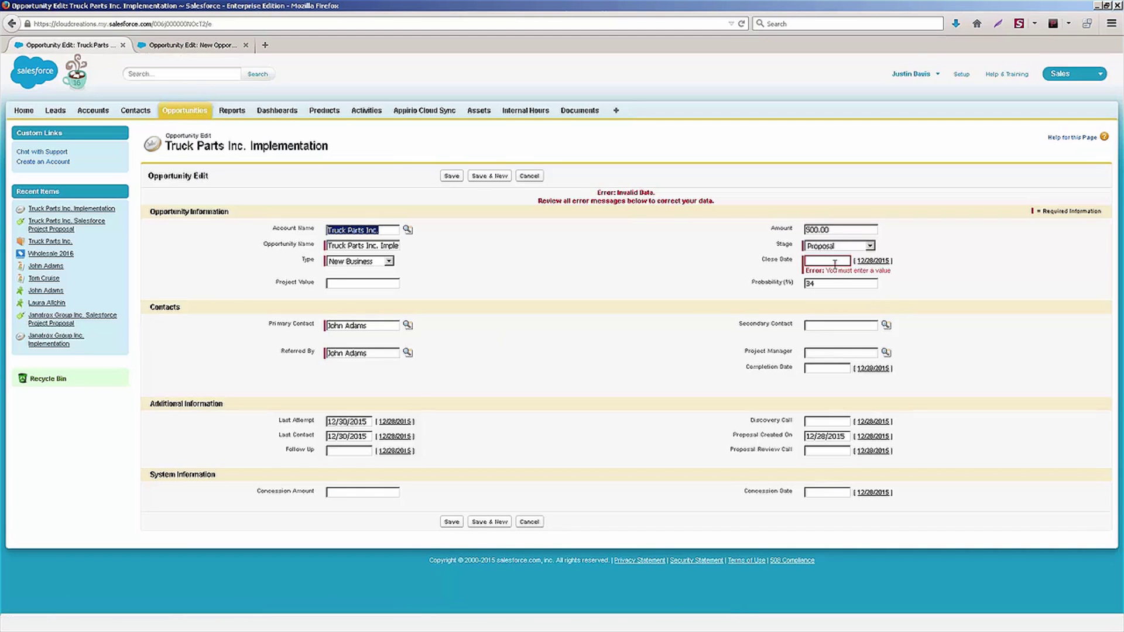
Step: Fill the empty Close Date with today's date, 12/28/2015, and change it to 12/31/2015
left_click(865, 262)
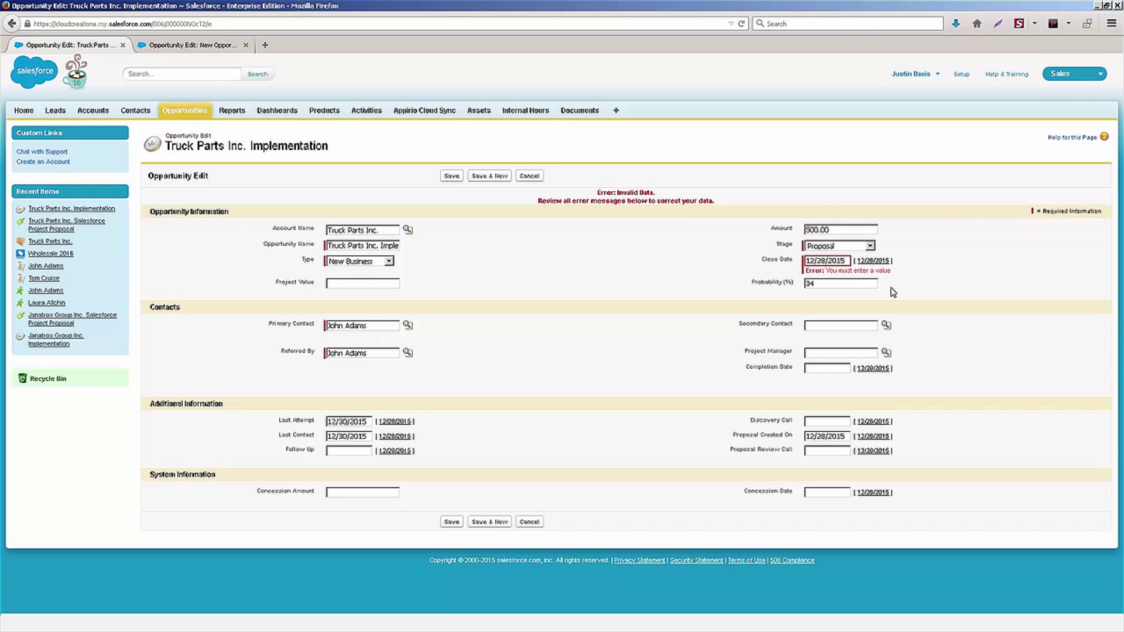
left_click(837, 261)
left_click(880, 340)
Step: Pick February 29, 2016 as the opportunity's Close Date in the calendar
left_click(842, 261)
left_click(848, 277)
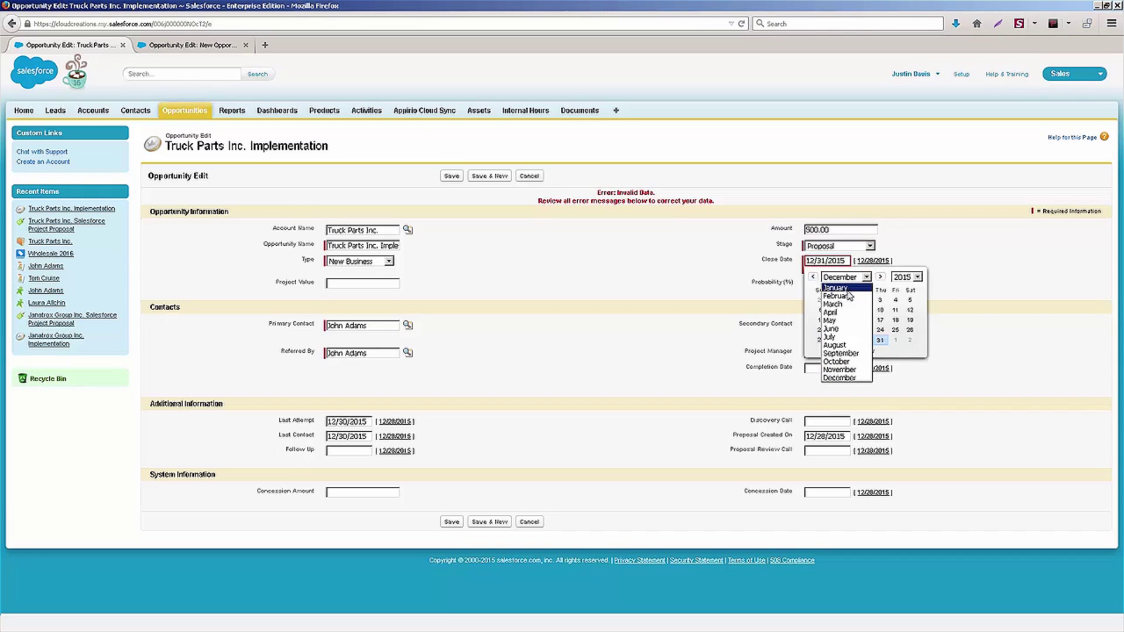
left_click(848, 293)
left_click(911, 277)
left_click(903, 304)
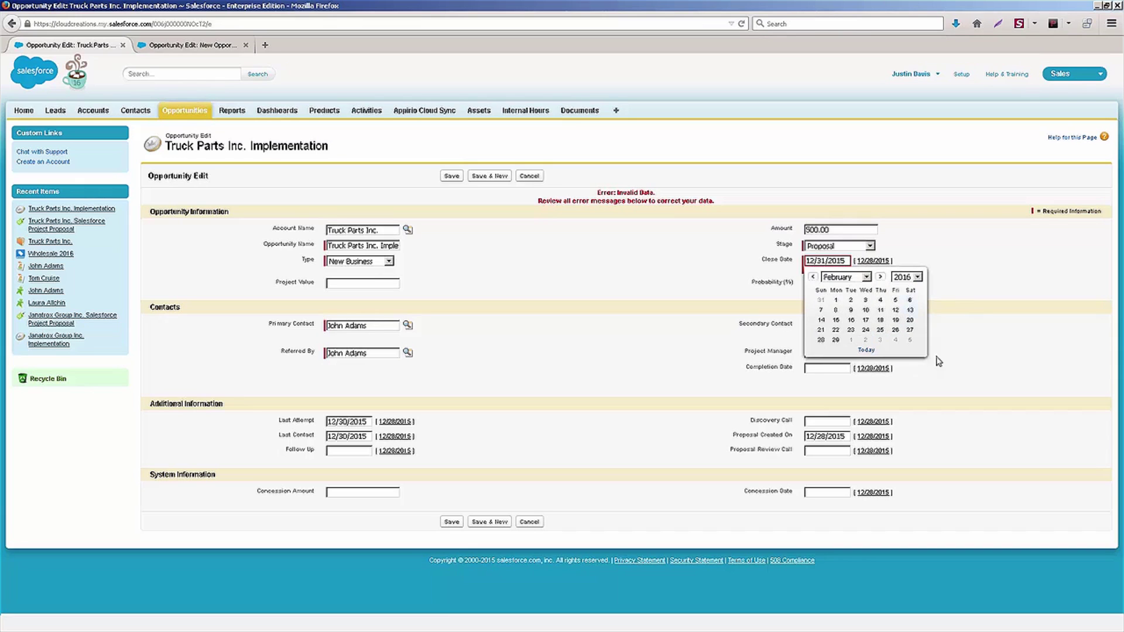
left_click(836, 345)
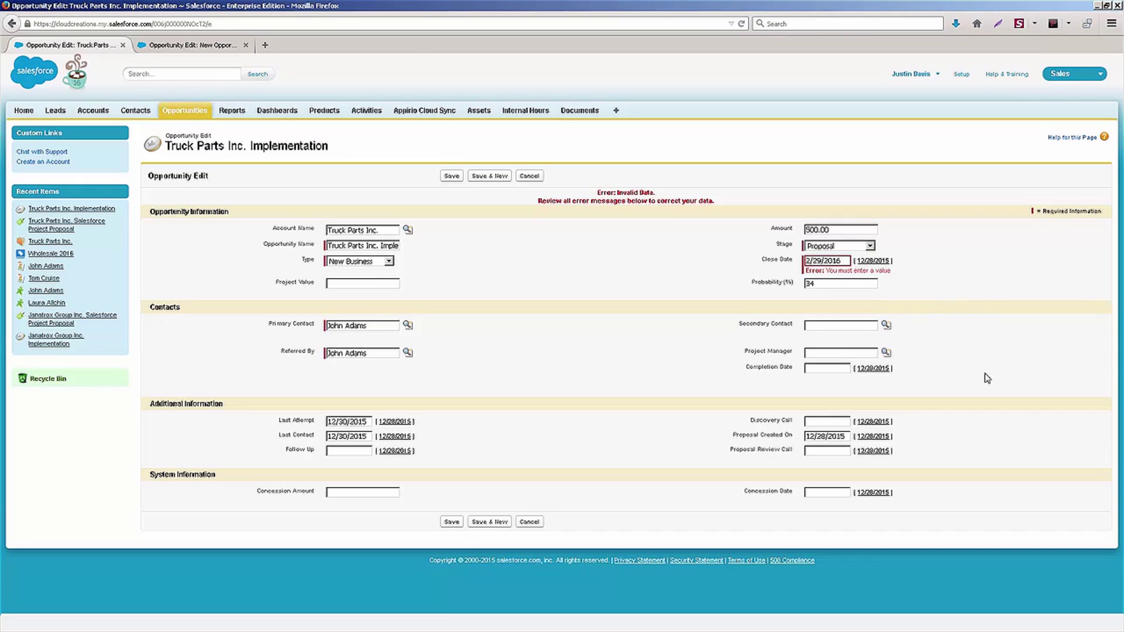
Step: Return the calendar to the current month and set the Close Date to 12/31/2015
left_click(848, 262)
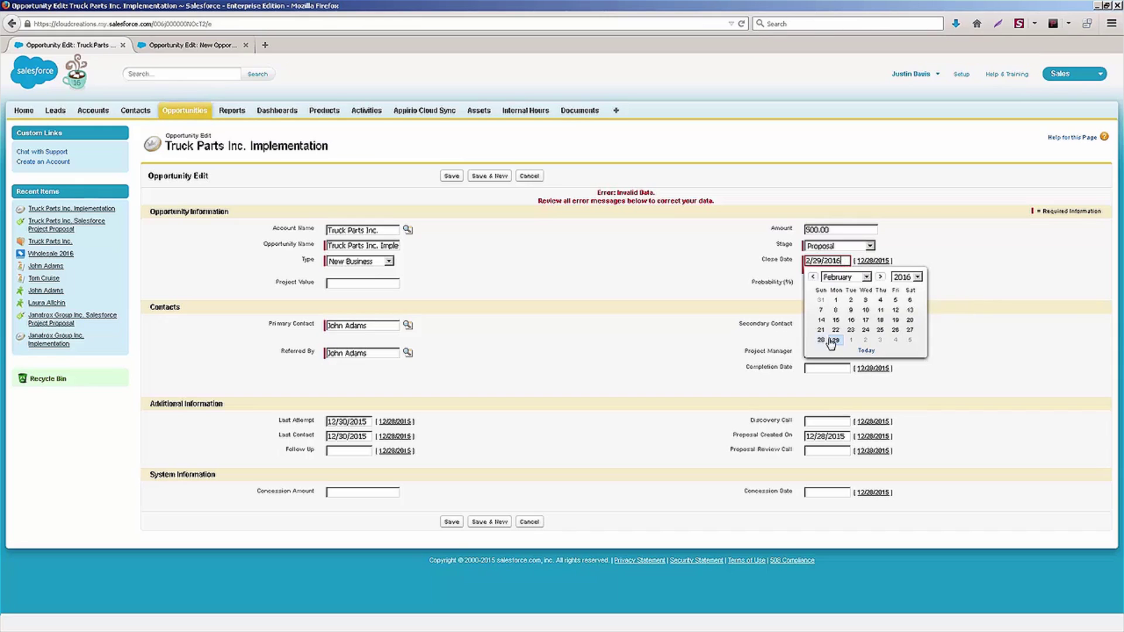
left_click(867, 351)
left_click(881, 341)
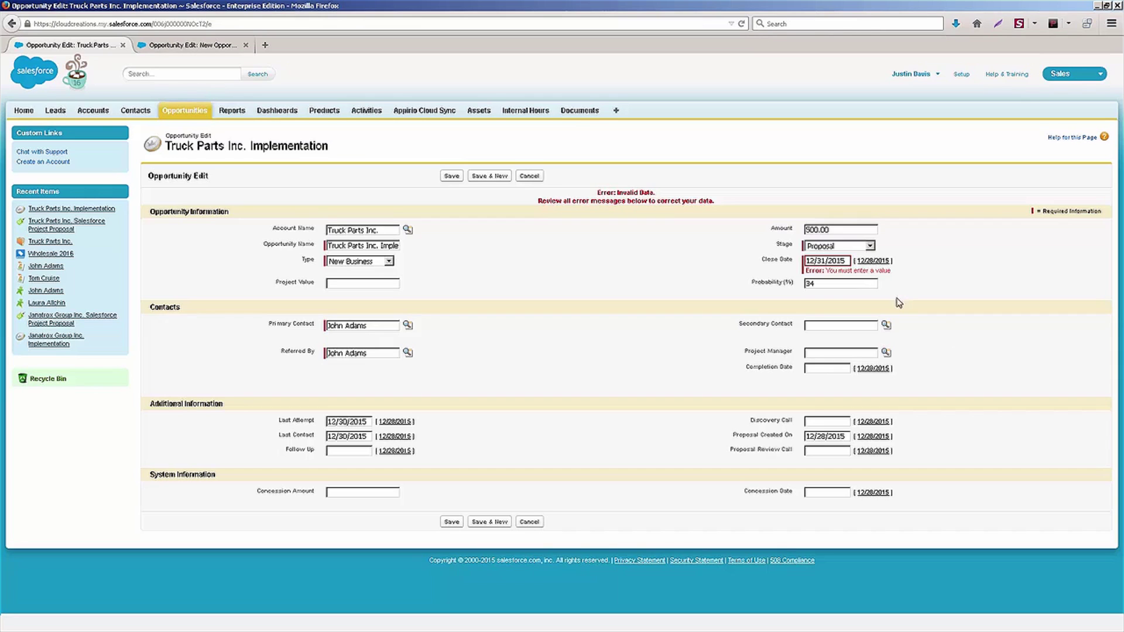
Step: Set the Stage to Closed Won and the Close Date to 12/28/2015, and try to save the opportunity
left_click(821, 253)
left_click(844, 279)
left_click(873, 260)
left_click(451, 176)
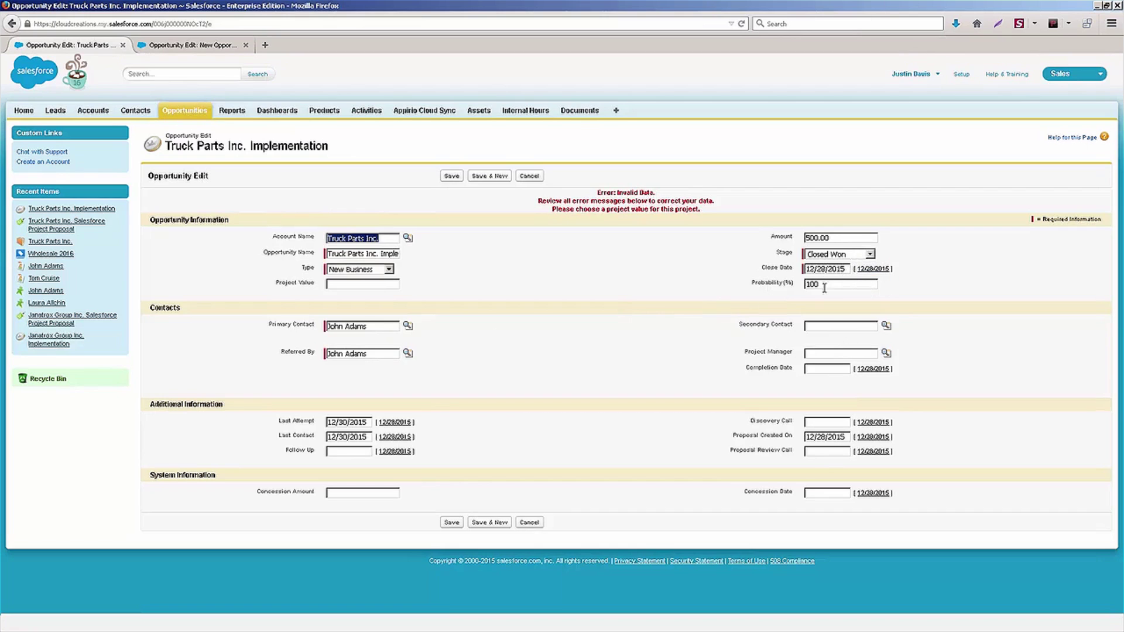
Step: Enter a Project Value of $500, as the validation message requires, and save the opportunity
left_click_drag(584, 209, 625, 208)
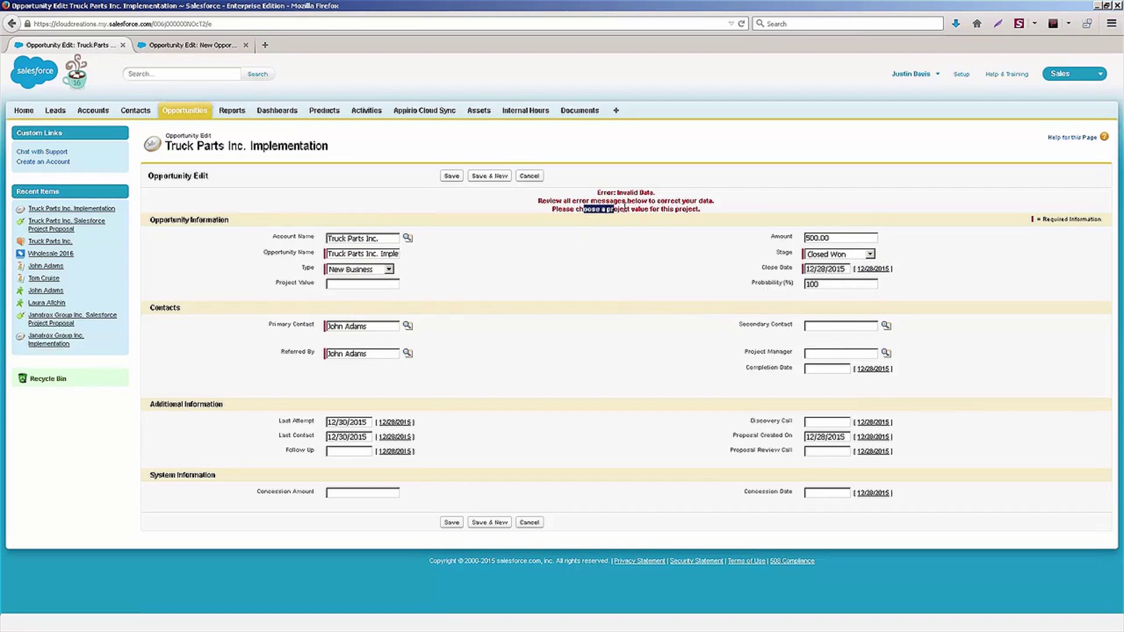
left_click(391, 285)
type("$00")
left_click(452, 176)
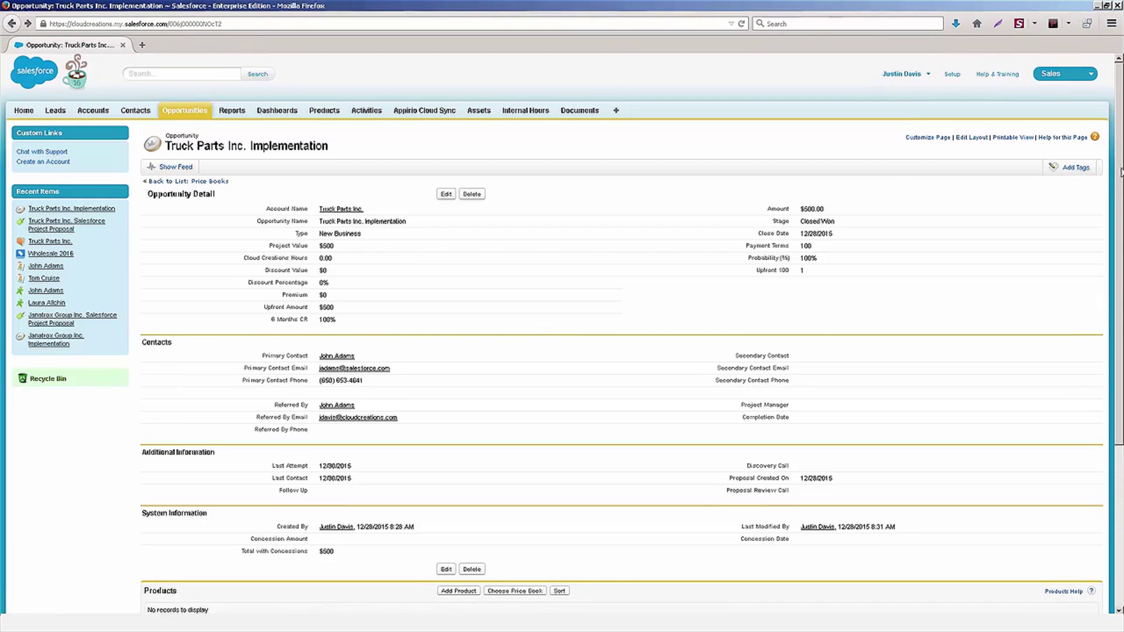
Step: Select the Account Setup, Answers Setup and Apex Development products to add to the Truck Parts Inc. Implementation opportunity
left_click_drag(1119, 173, 1084, 327)
left_click(459, 371)
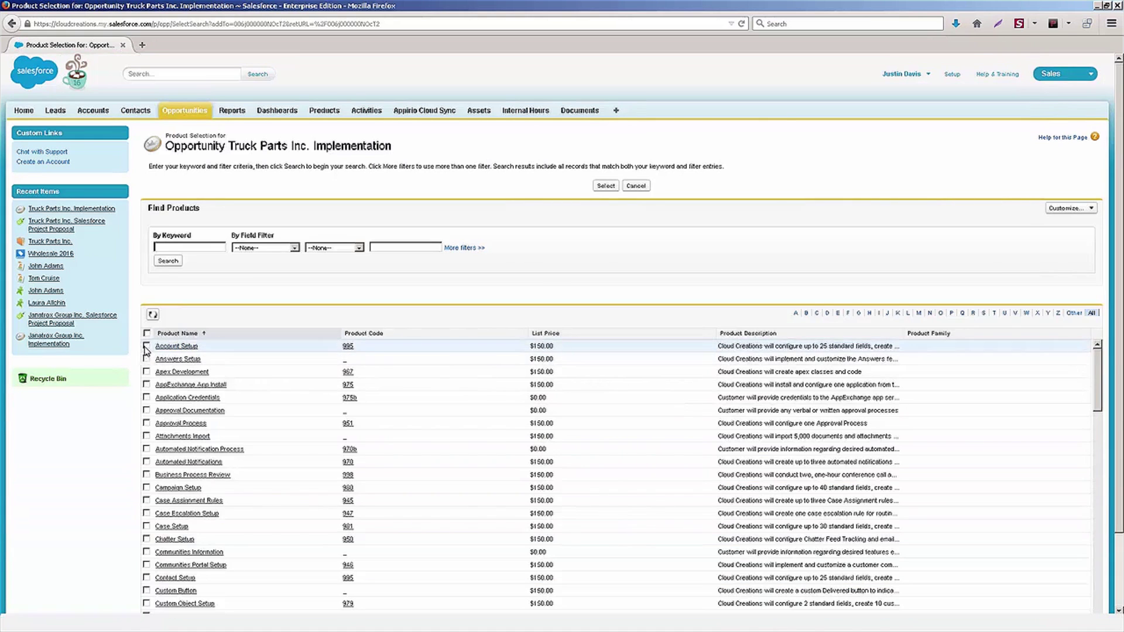
left_click(146, 346)
left_click(146, 359)
left_click(147, 372)
left_click(606, 185)
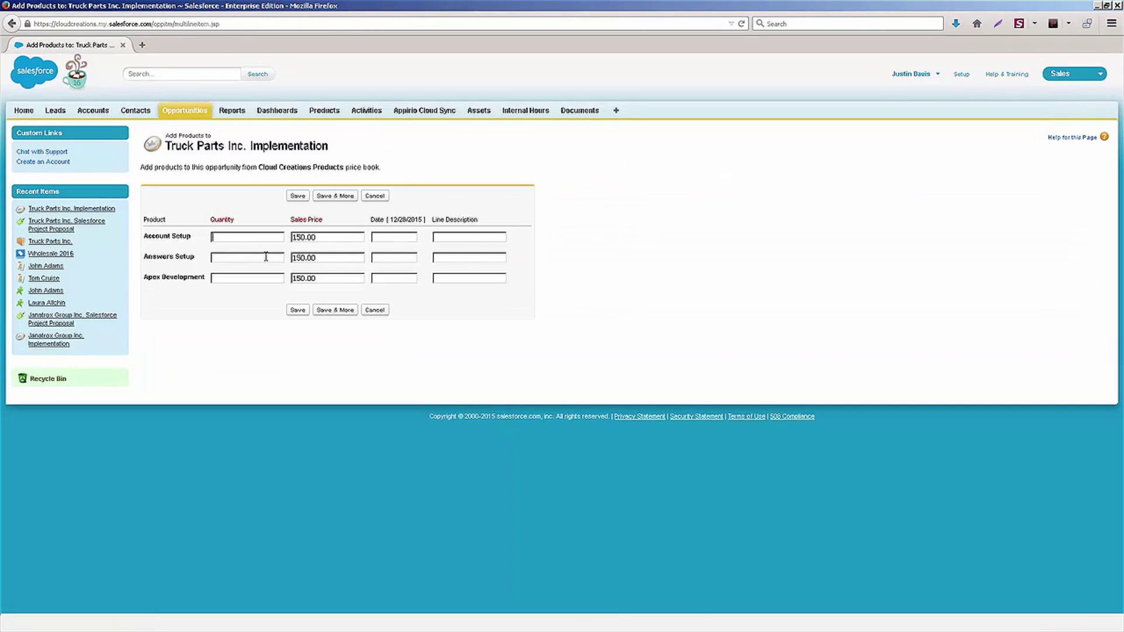
Step: Set the quantities to 2 for Account Setup, 8 for Answers Setup and 4 for Apex Development, and save the products
type("50")
left_click(266, 257)
type("25")
left_click(267, 278)
type("10")
left_click(291, 196)
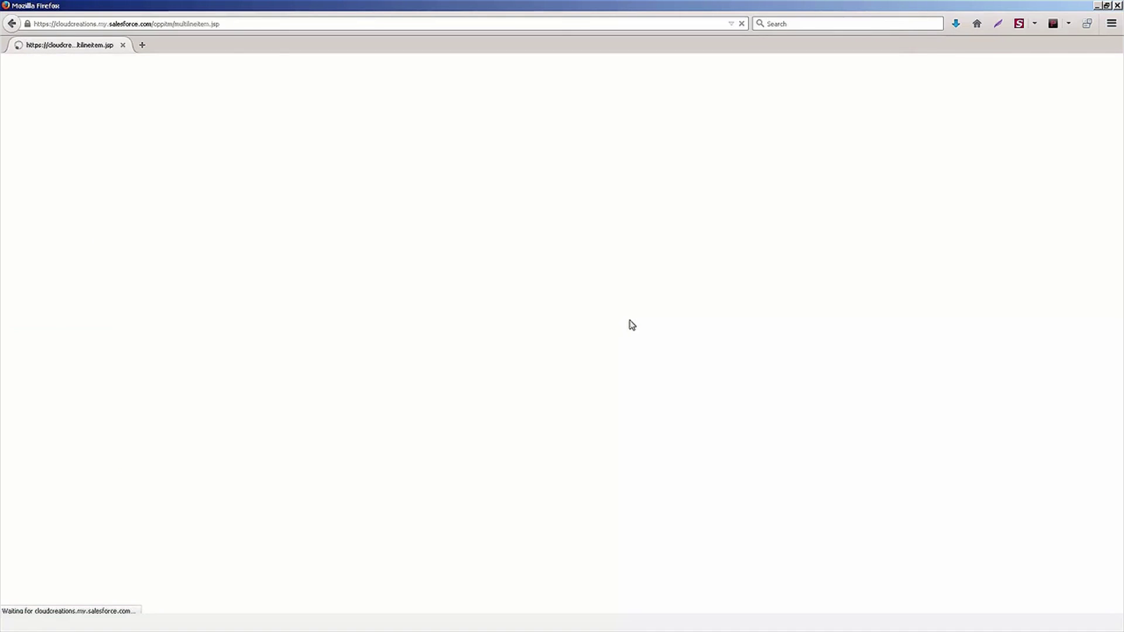
Step: Review the added products and check whether the opportunity's Amount can be edited directly, leaving the edit form without saving
scroll(627, 325, "down", 5)
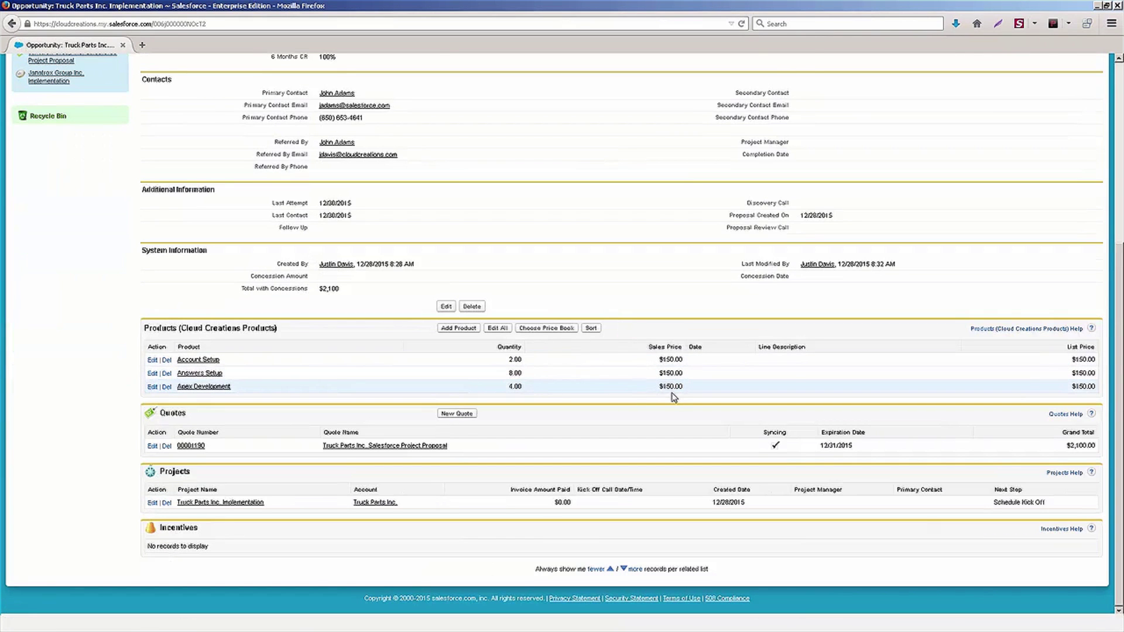
scroll(633, 404, "up", 5)
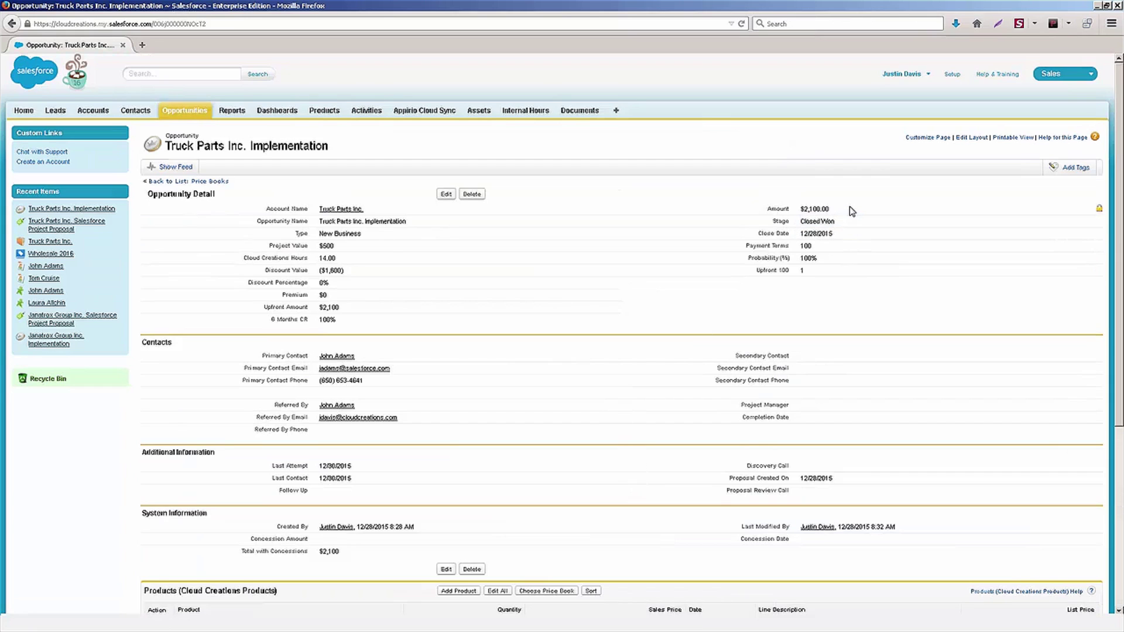
double_click(812, 211)
left_click(447, 194)
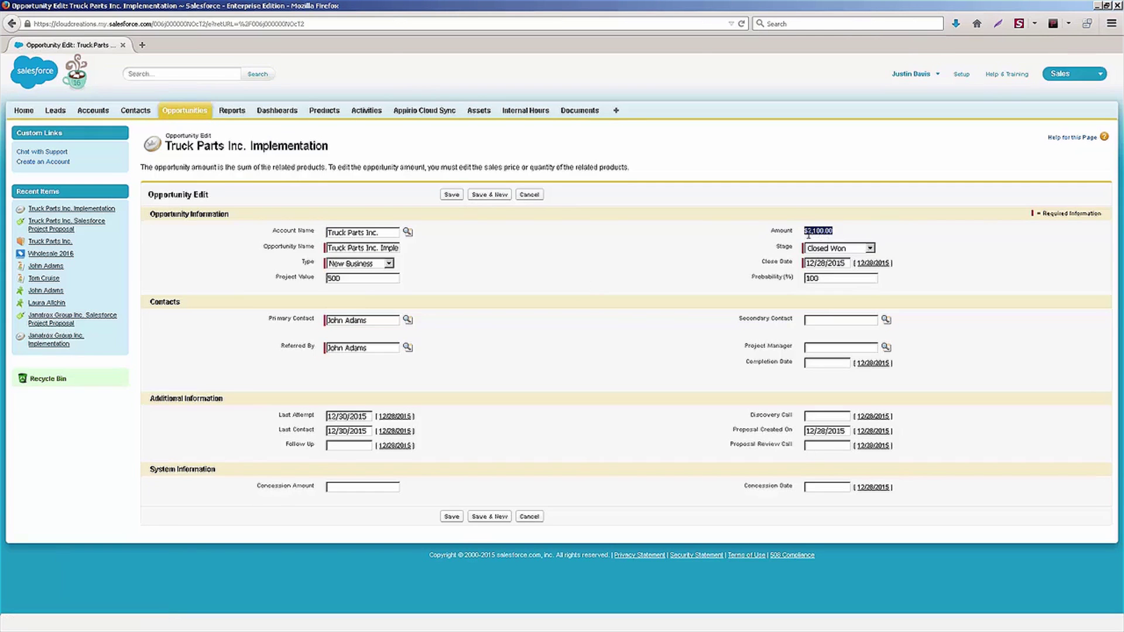
left_click(530, 194)
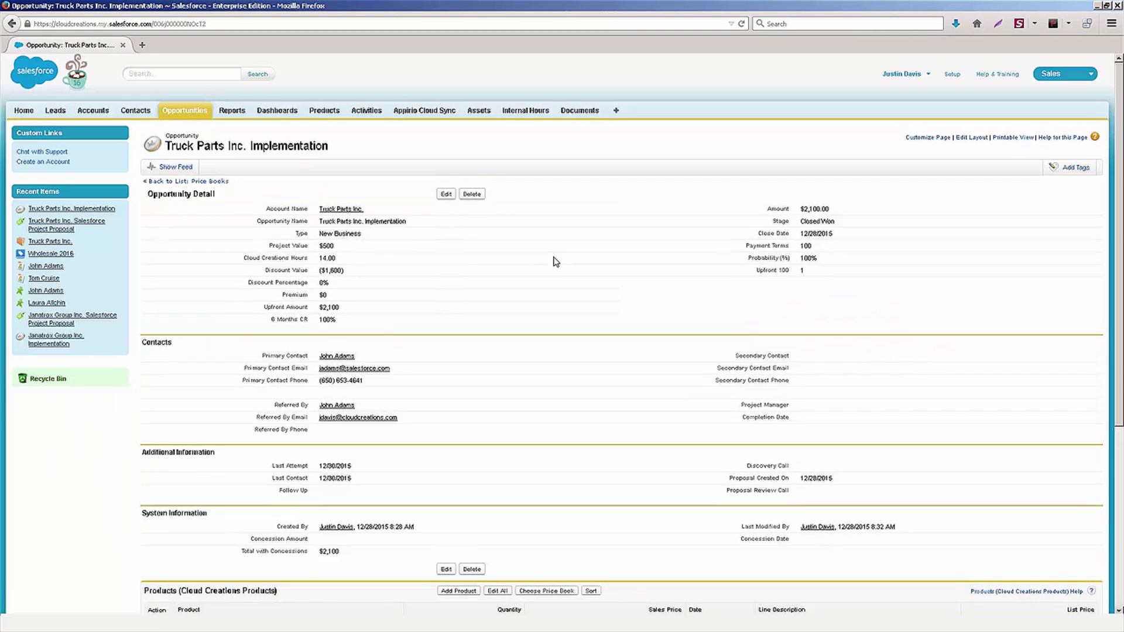
Step: Examine the opportunity's detail fields together with its related products, quotes and projects
scroll(557, 261, "down", 5)
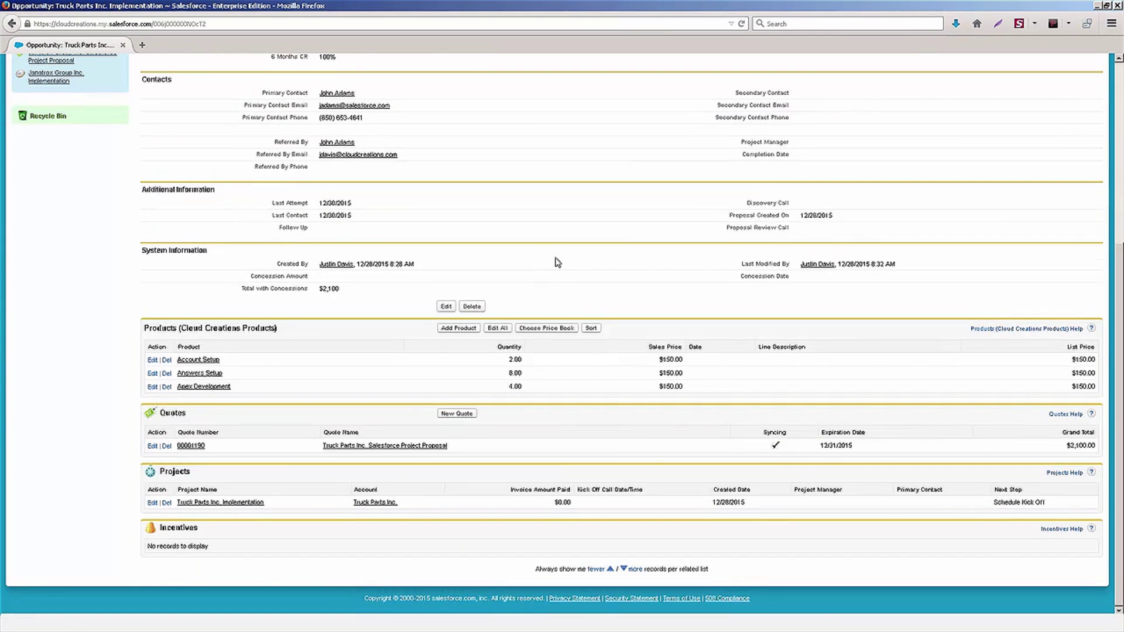
scroll(556, 261, "up", 5)
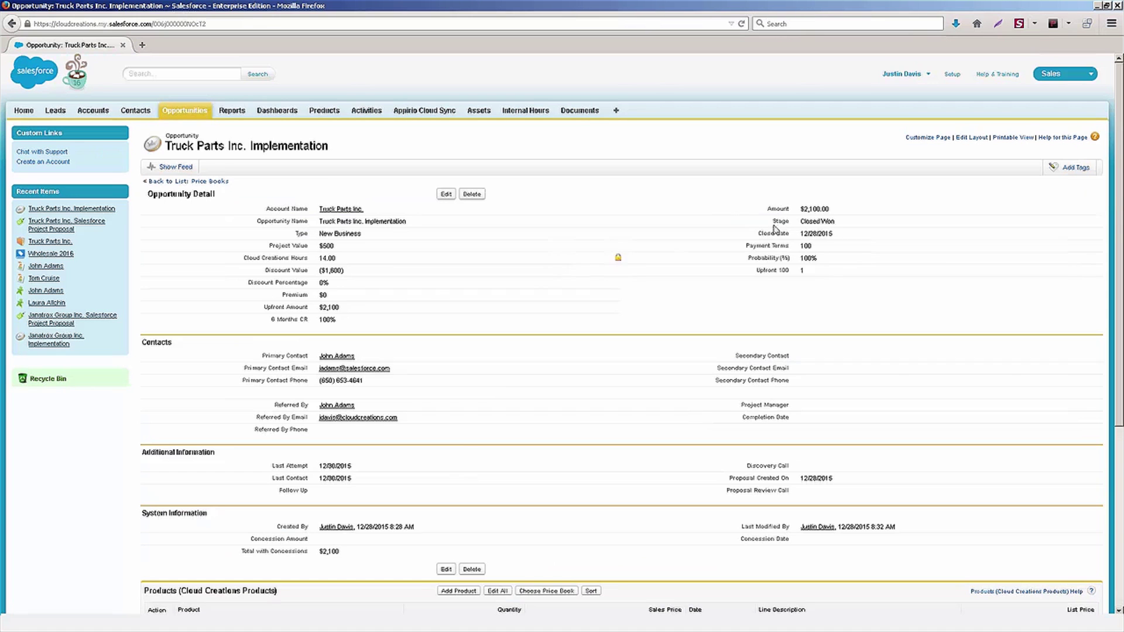
scroll(803, 252, "down", 5)
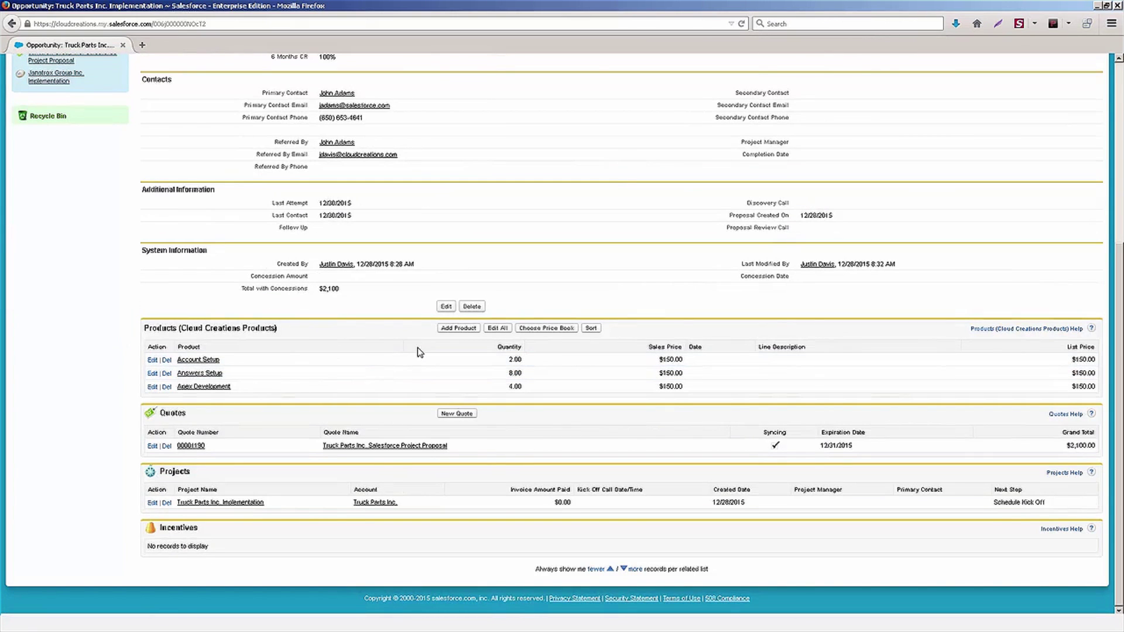
scroll(422, 352, "up", 5)
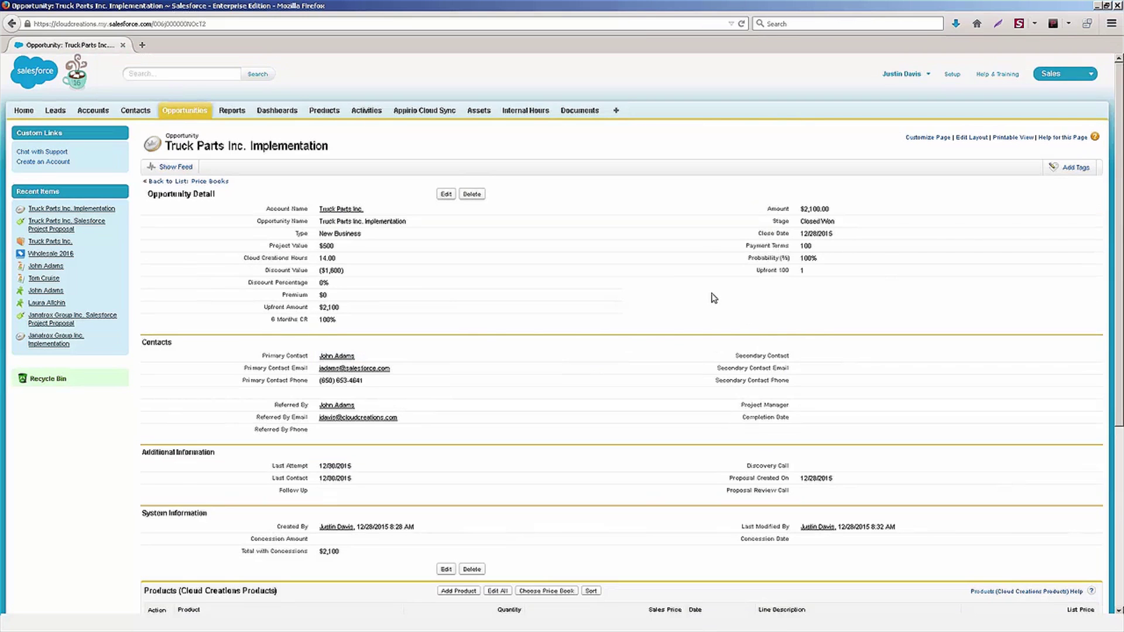
scroll(714, 298, "down", 4)
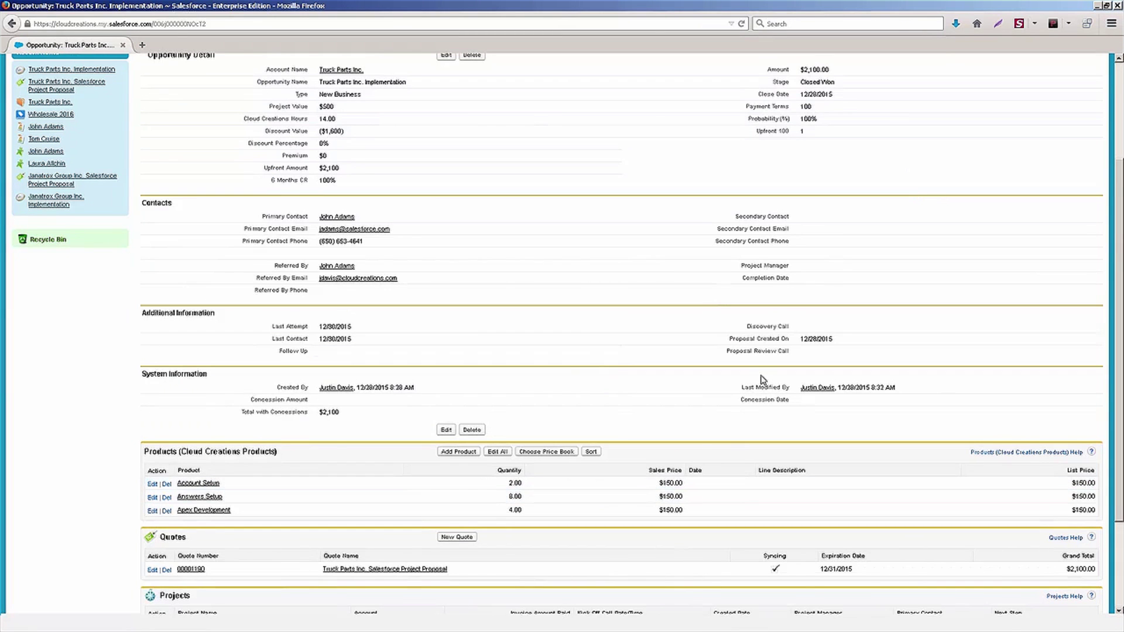
scroll(715, 471, "down", 3)
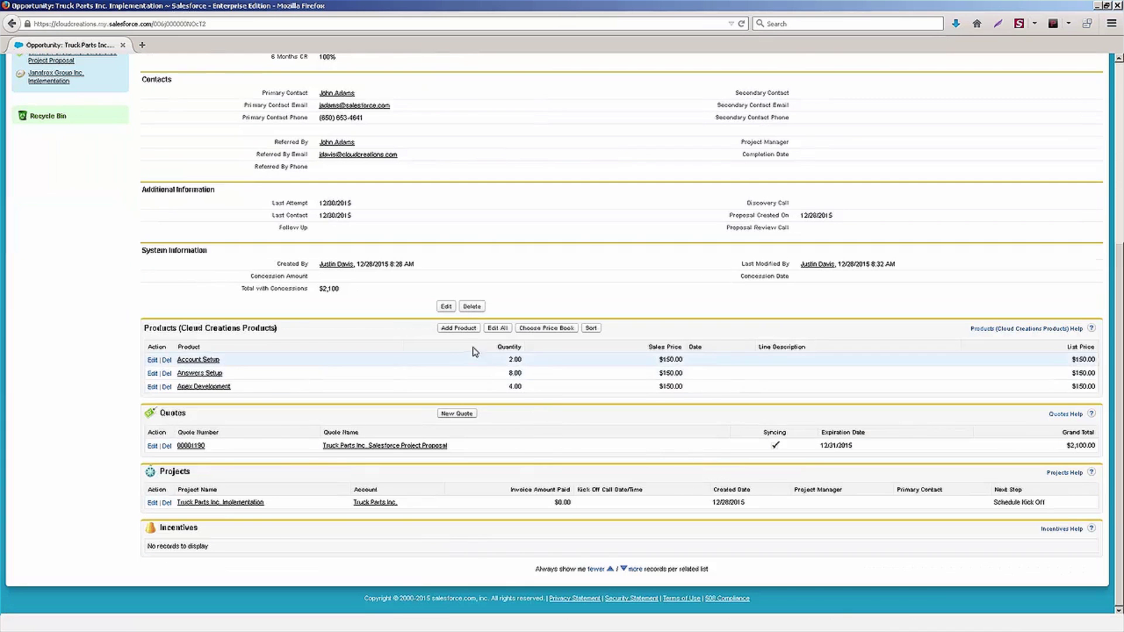
Step: View the products available to add, cancel the selection, and look over the opportunity record again
left_click(457, 329)
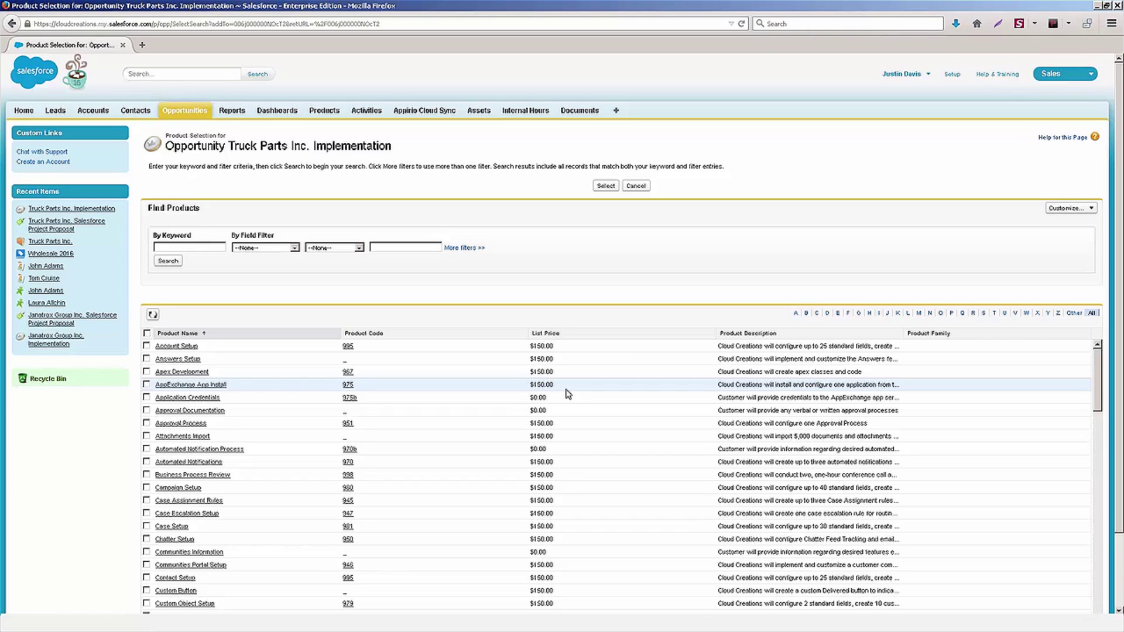
left_click(645, 187)
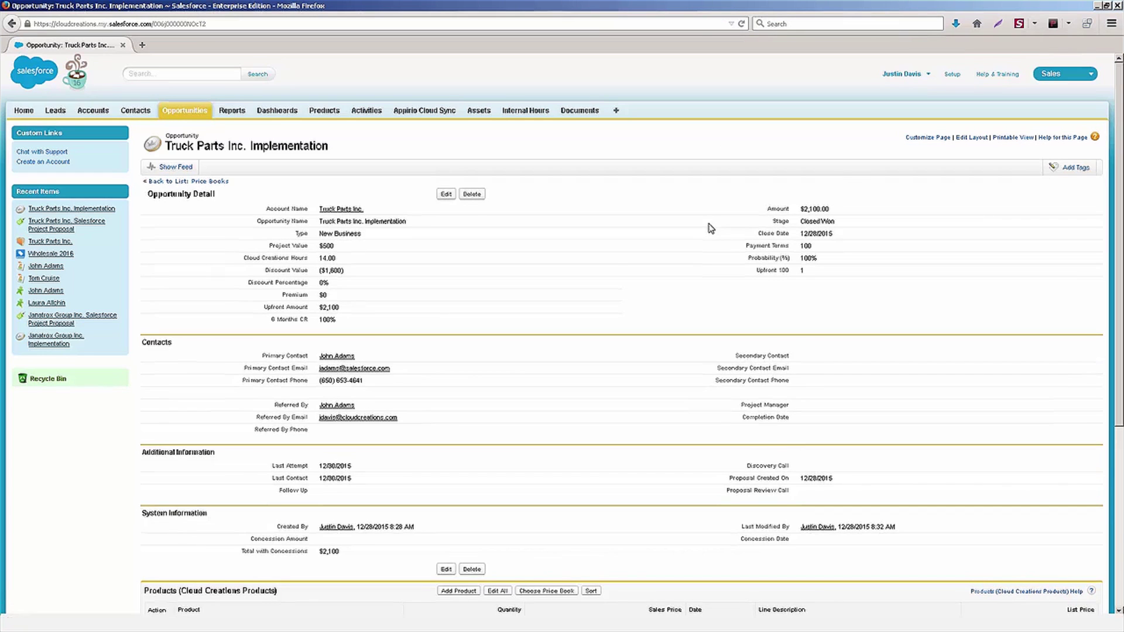
scroll(645, 283, "down", 4)
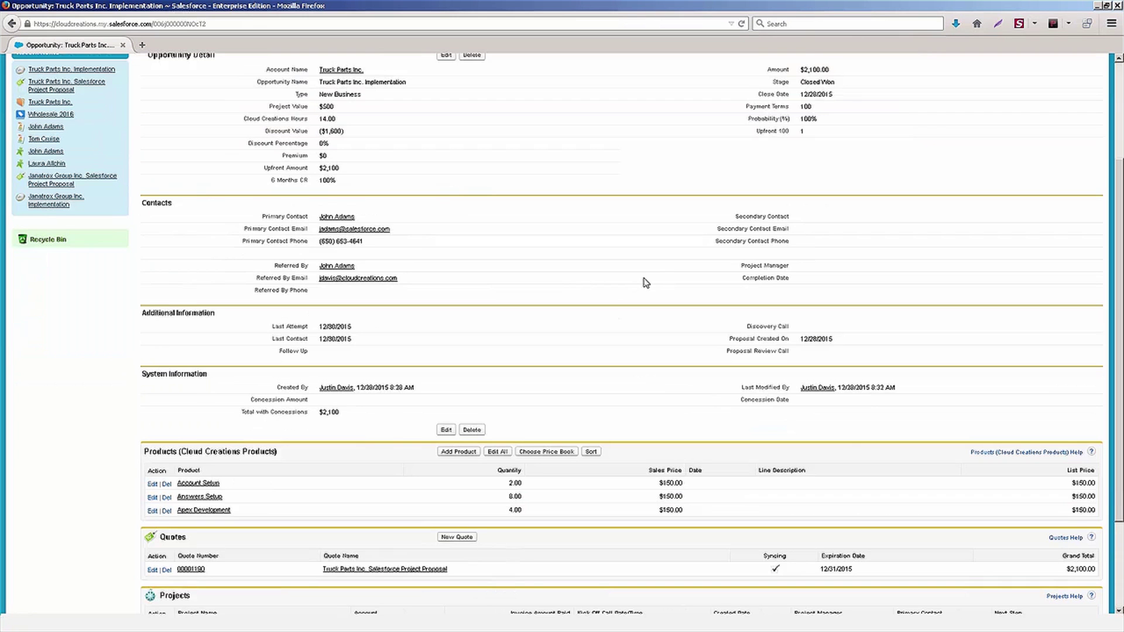
scroll(900, 261, "up", 4)
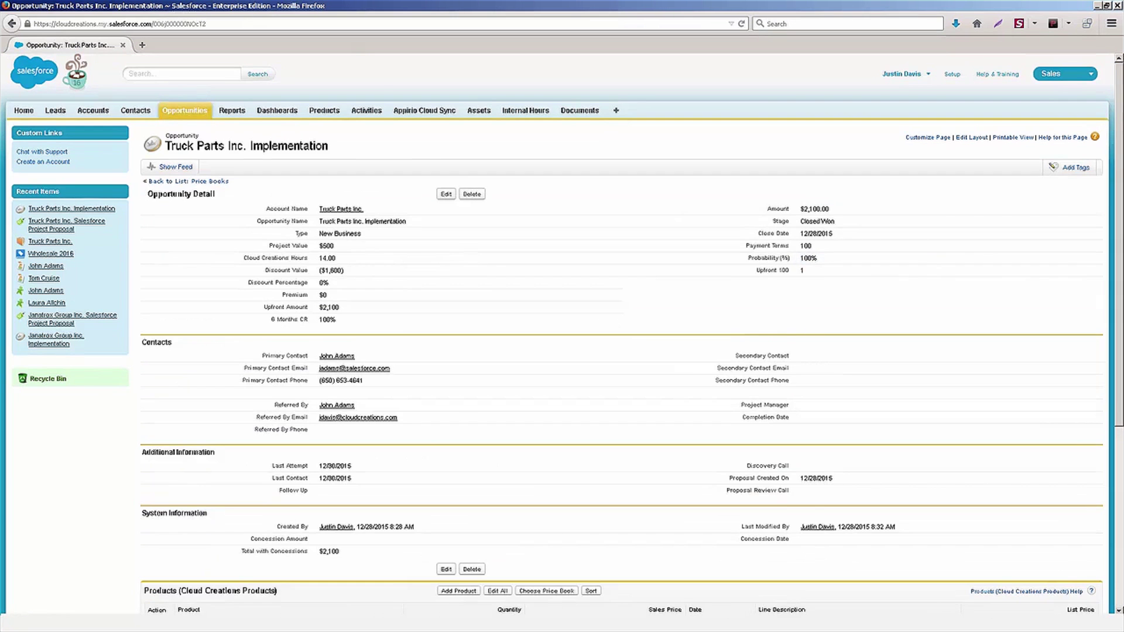